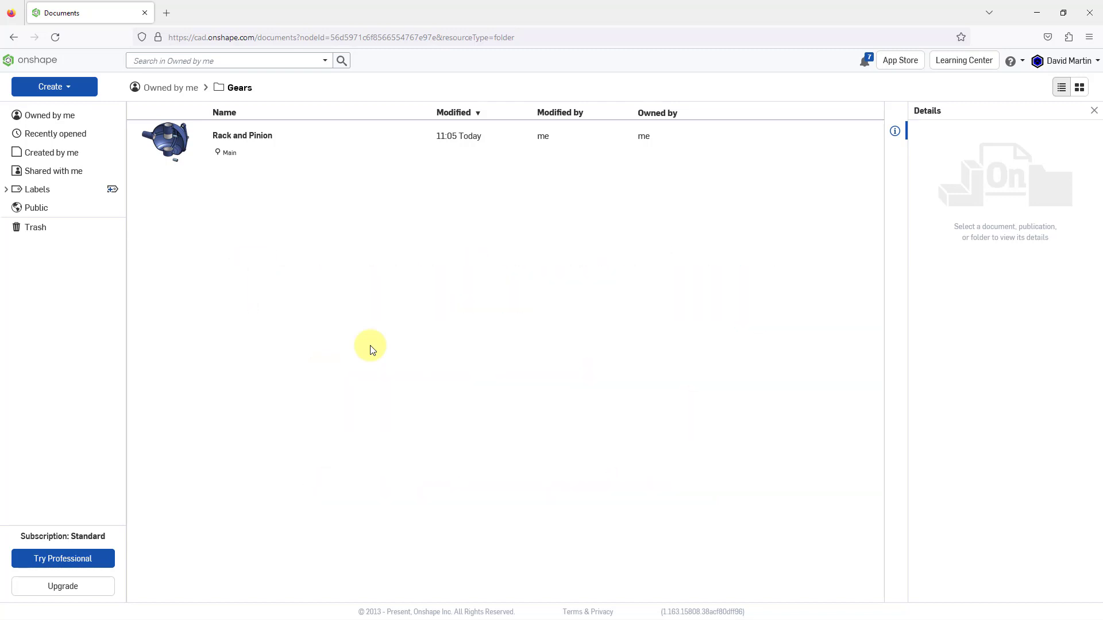
- Create a new blank document named 'Differential Transmission' in the Gears folder
{"action": "left_click", "coordinate": [68, 90]}
{"action": "left_click", "coordinate": [58, 108]}
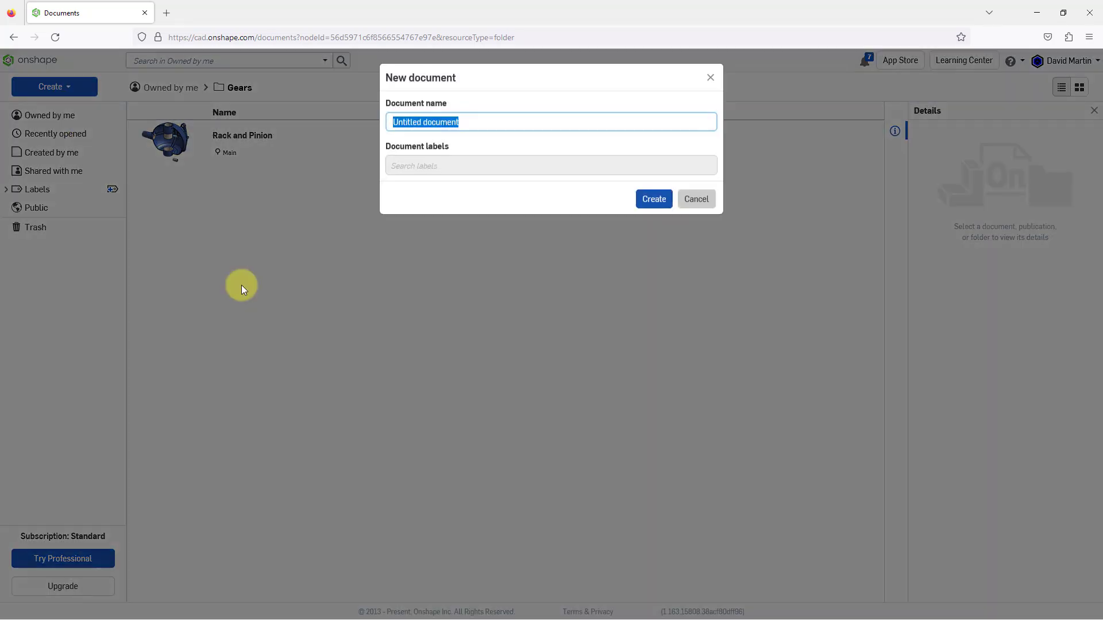
{"action": "type", "text": "Di"}
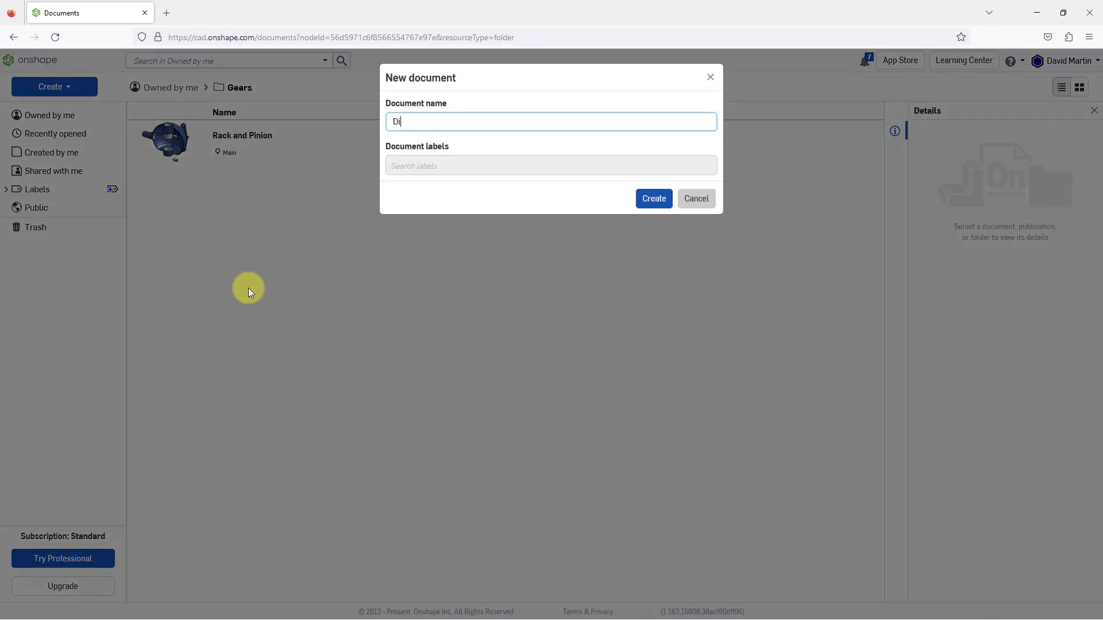
{"action": "type", "text": "fferential Transmission"}
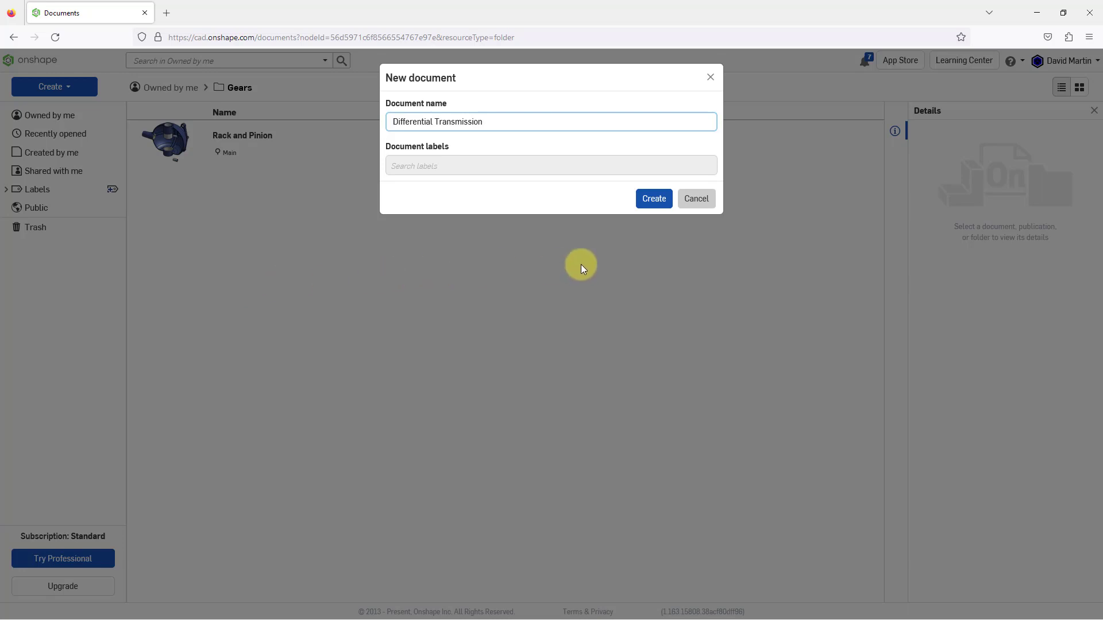
{"action": "left_click", "coordinate": [653, 203]}
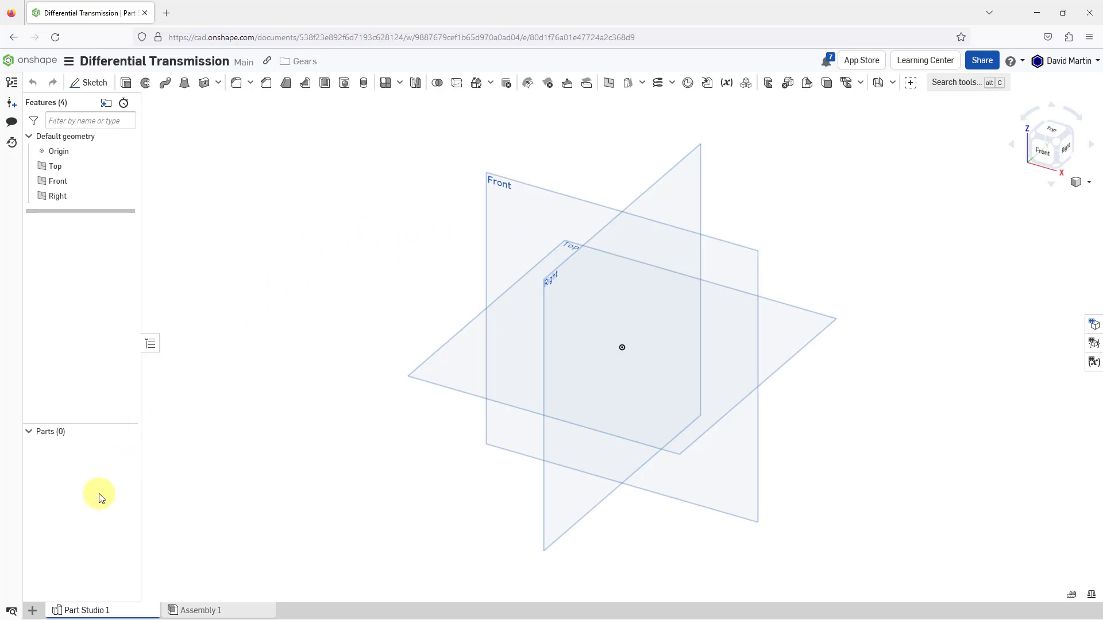
{"action": "left_click", "coordinate": [33, 611]}
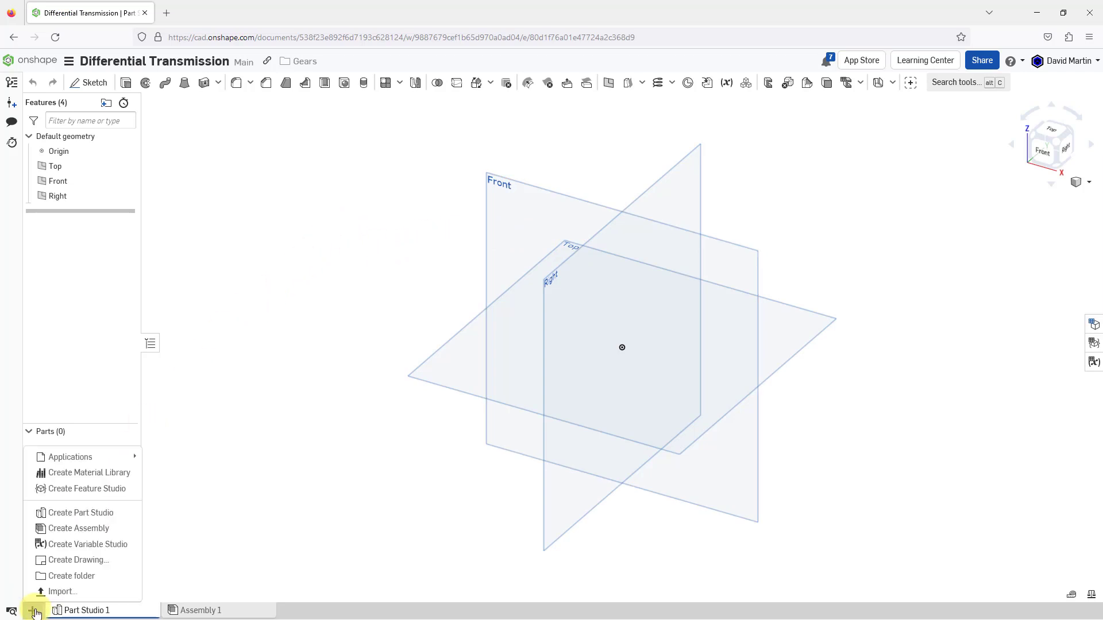
- Choose Differential Housing.stp from the STEP Files folder for import
{"action": "left_click", "coordinate": [61, 592]}
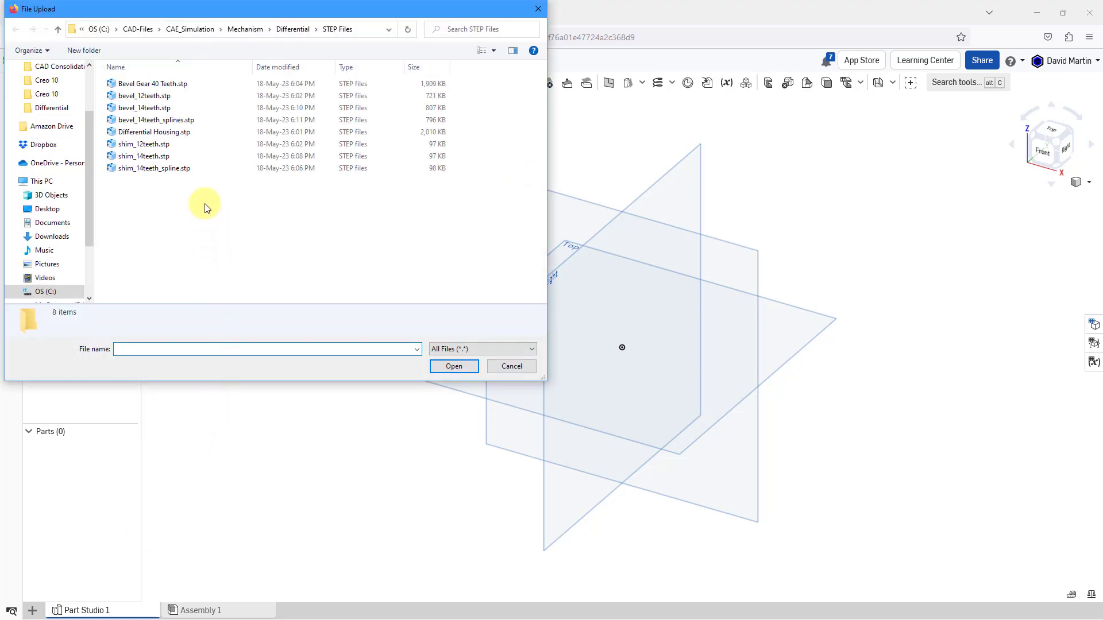
{"action": "left_click", "coordinate": [187, 133]}
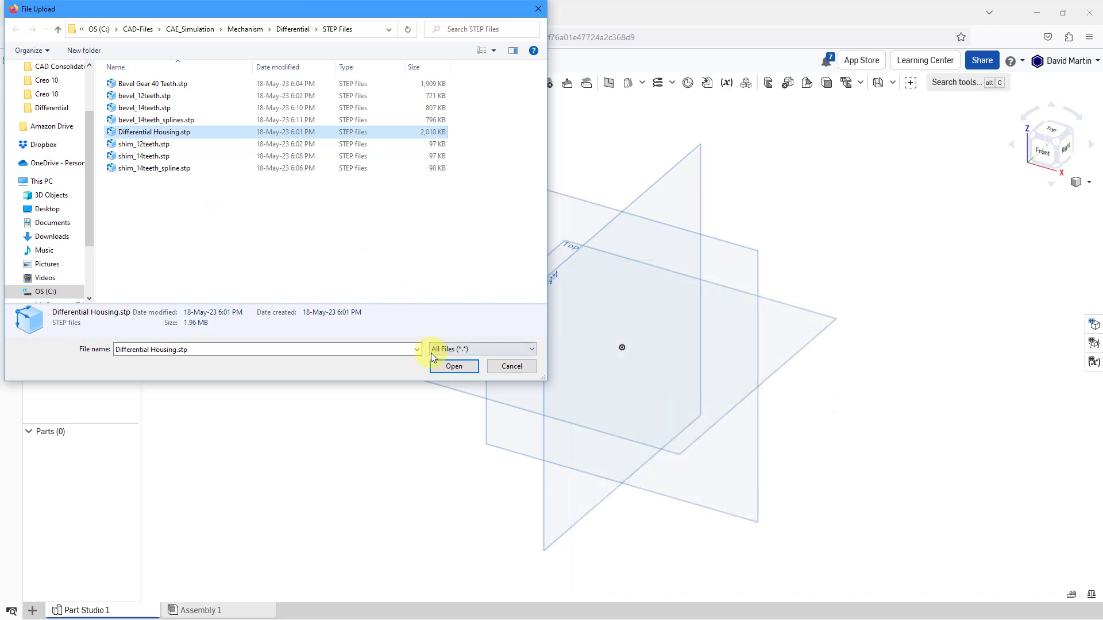
{"action": "left_click", "coordinate": [453, 367]}
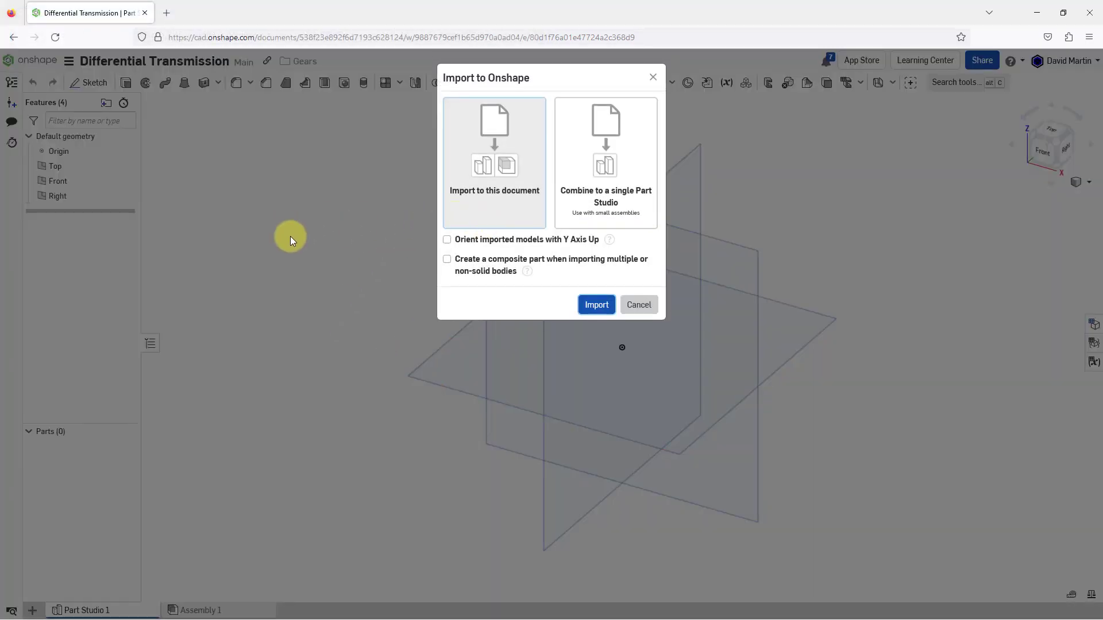
- Import Differential Housing.stp as one composite part and dismiss the notifications
{"action": "left_click", "coordinate": [448, 261]}
{"action": "left_click", "coordinate": [598, 305]}
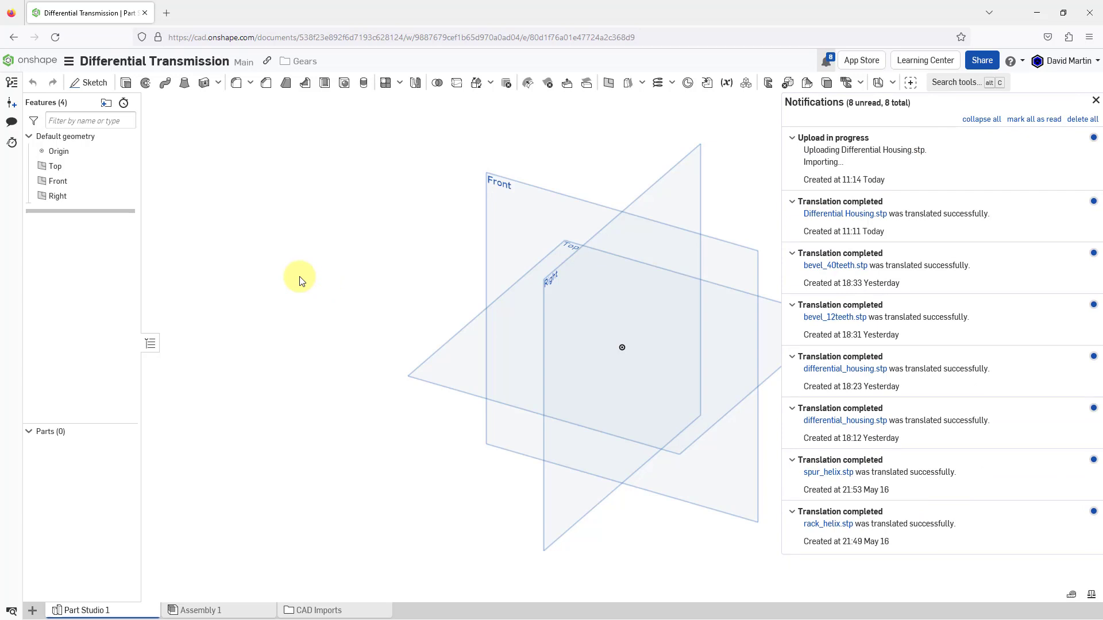
{"action": "left_click", "coordinate": [300, 280]}
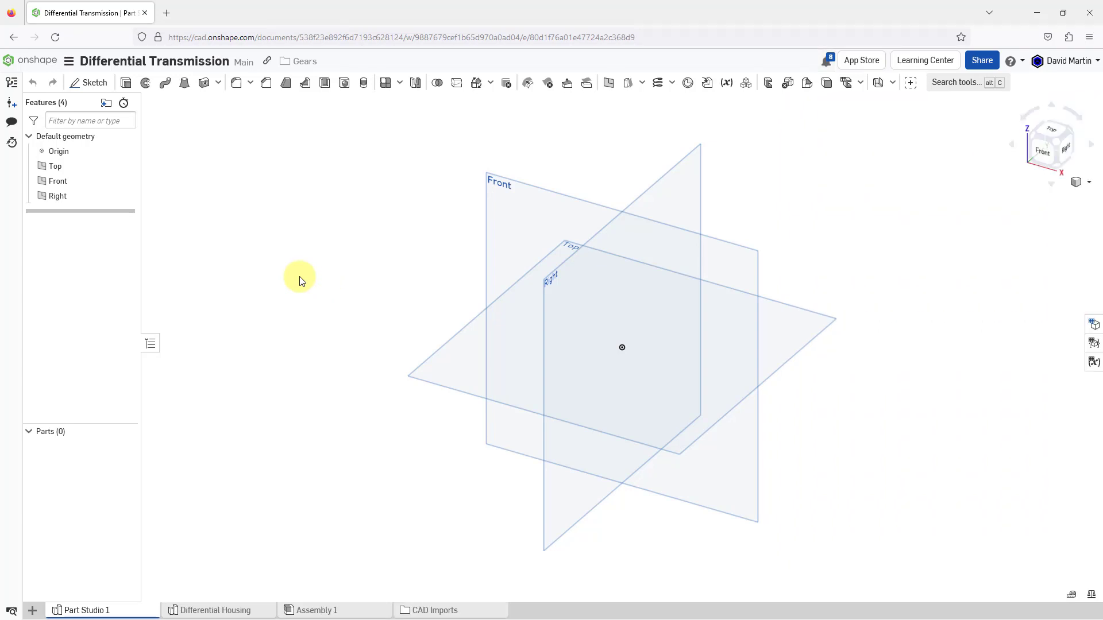
- Open the Differential Housing part studio and orbit to view the housing from the front
{"action": "left_click", "coordinate": [225, 612]}
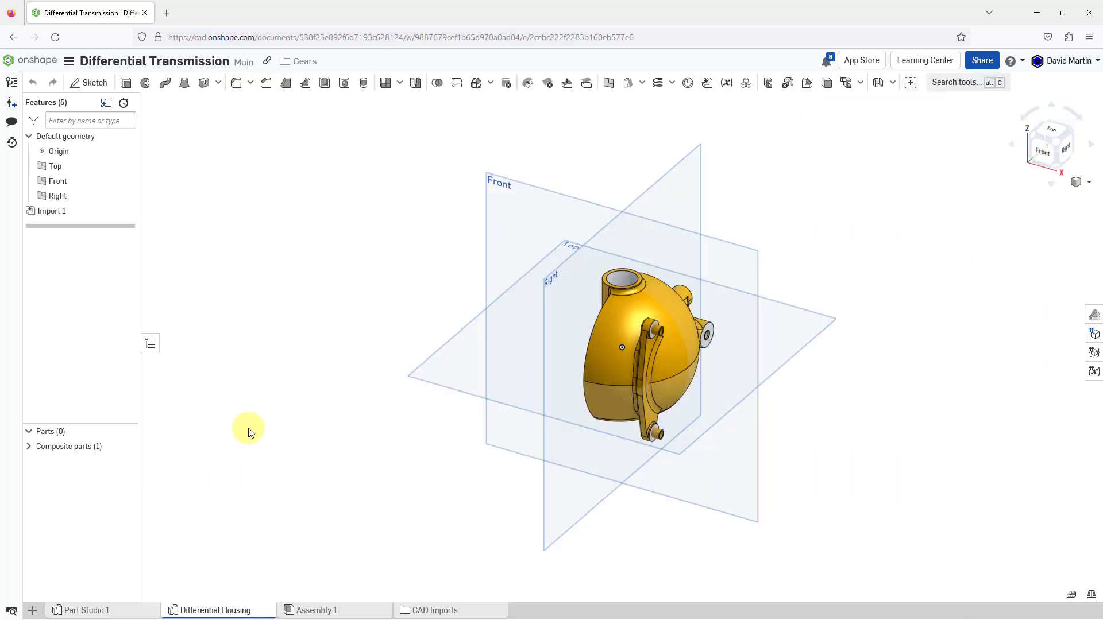
{"action": "right_click_drag", "start_coordinate": [360, 394], "coordinate": [431, 370]}
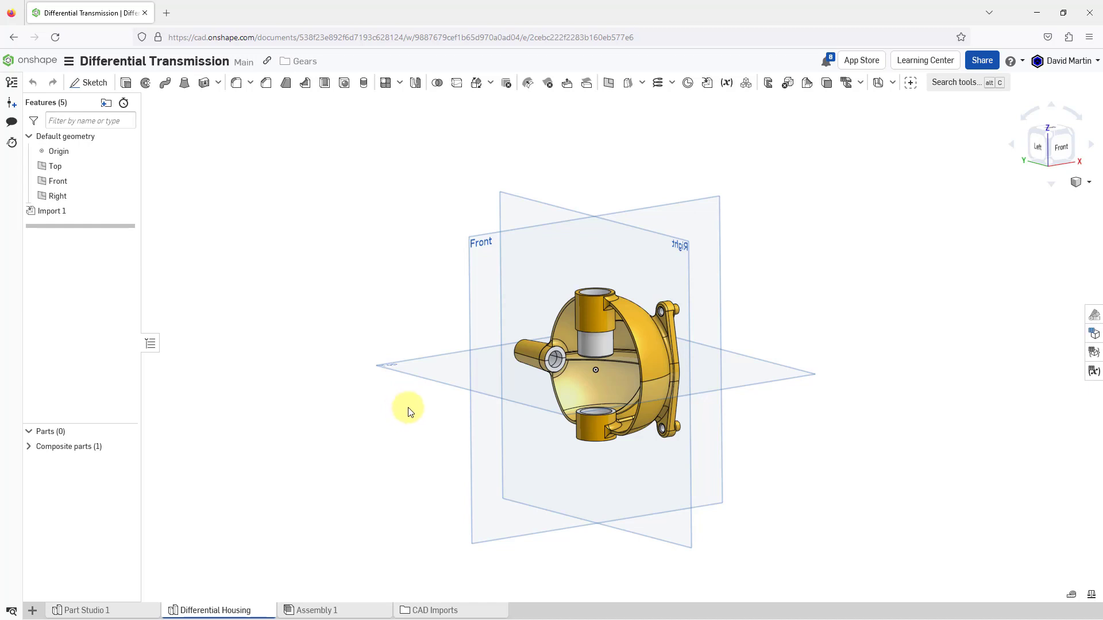
{"action": "right_click_drag", "start_coordinate": [423, 398], "coordinate": [435, 453]}
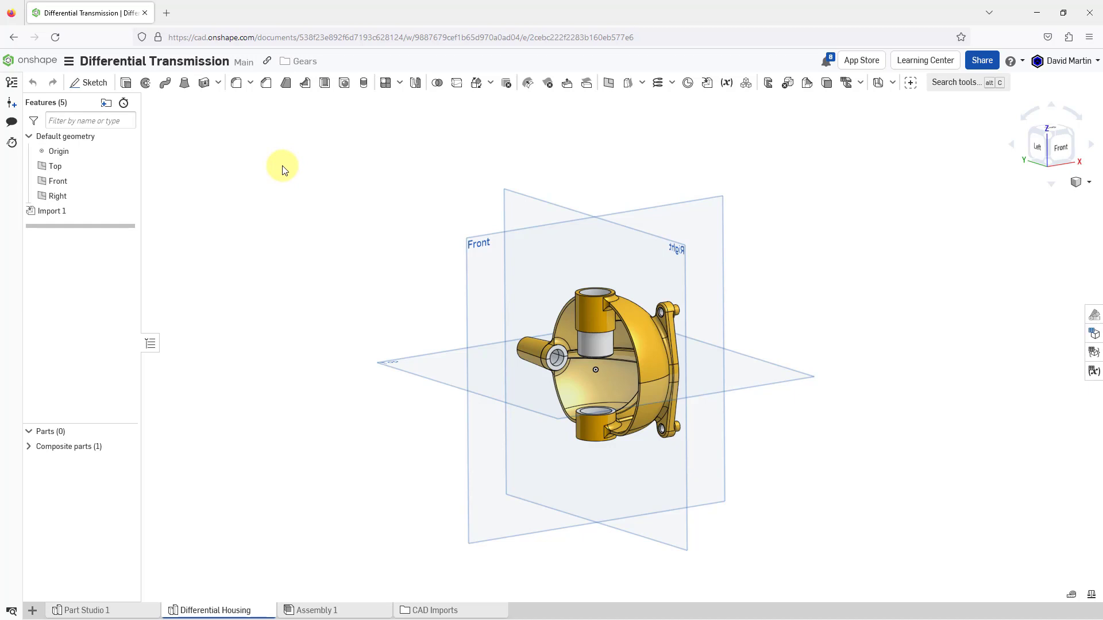
- Start a Transform on the Differential Housing composite part with type set to Rotate
{"action": "left_click", "coordinate": [476, 87]}
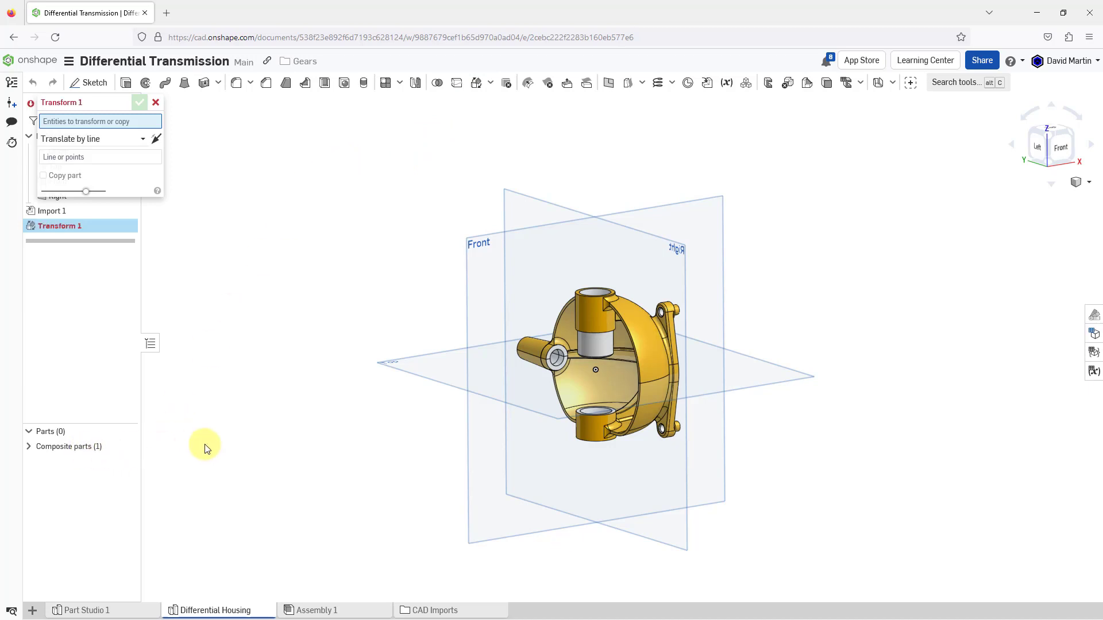
{"action": "left_click", "coordinate": [29, 447]}
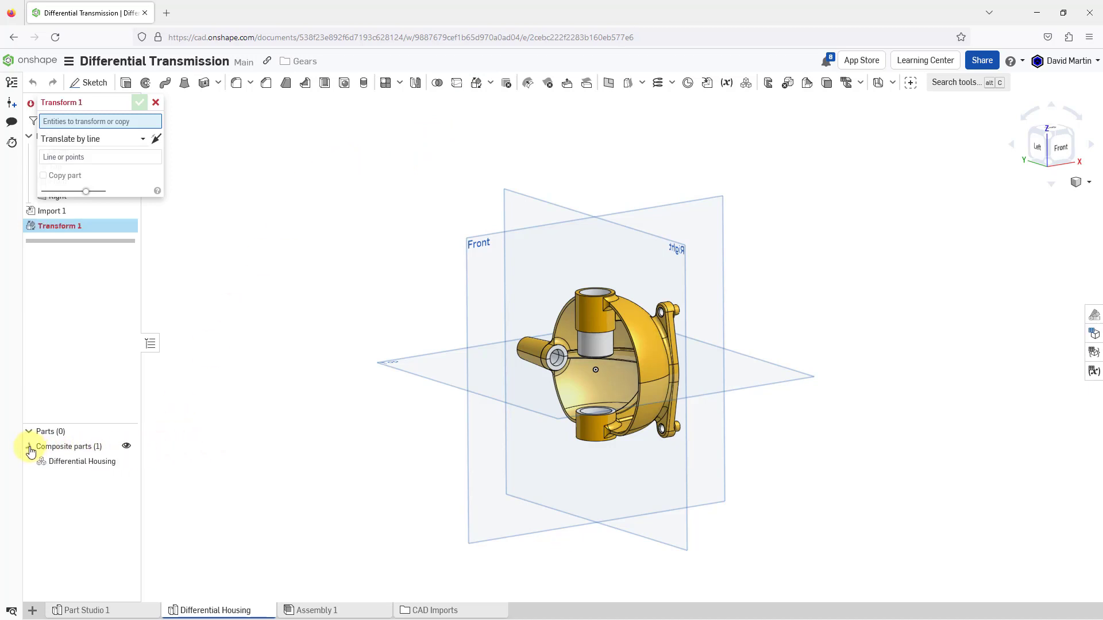
{"action": "left_click", "coordinate": [75, 461]}
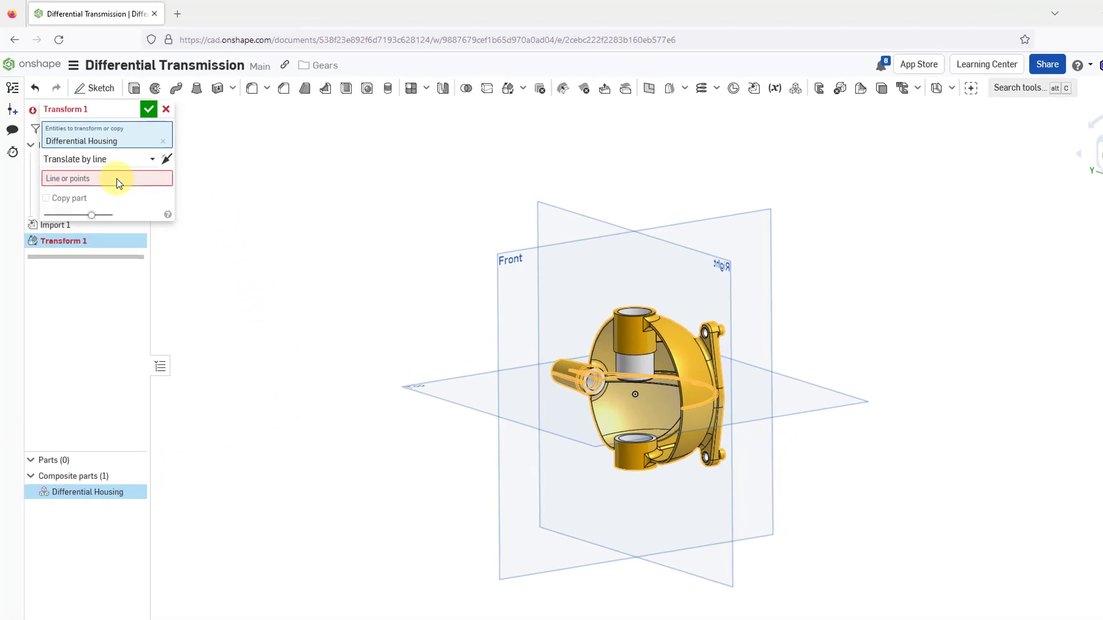
{"action": "left_click", "coordinate": [117, 150]}
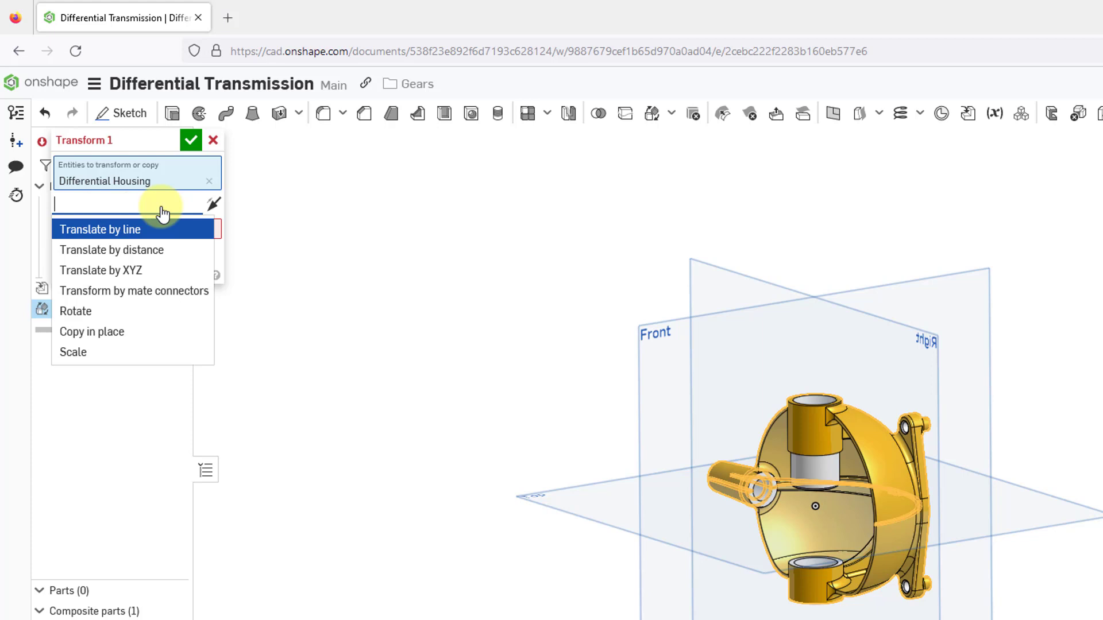
{"action": "left_click", "coordinate": [135, 317]}
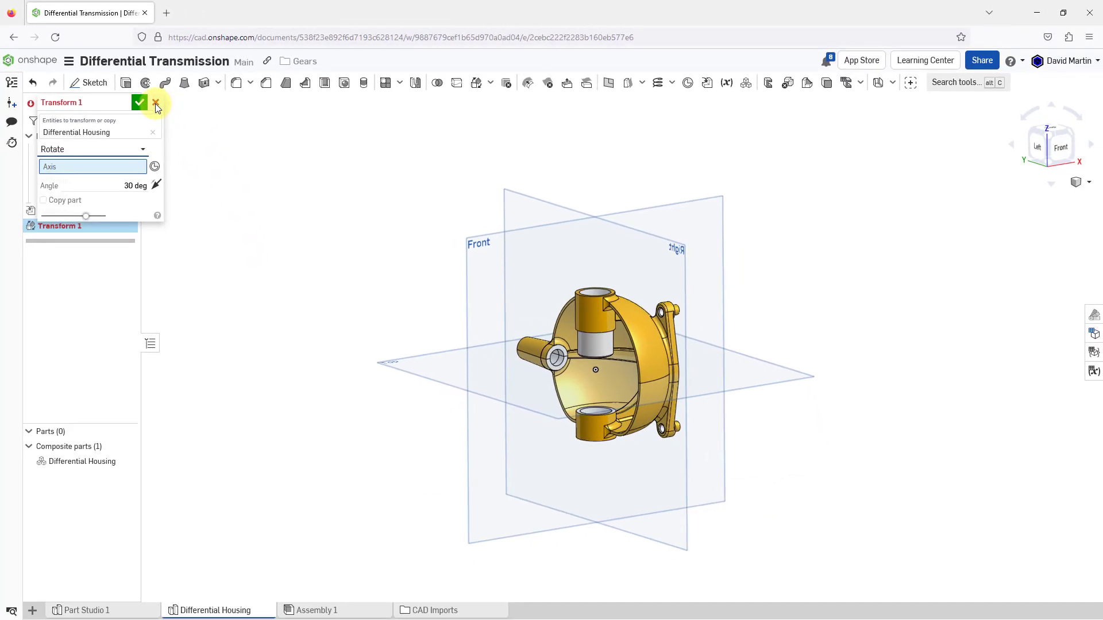
- Discard the transform and sketch one construction line across the housing on the Front plane
{"action": "left_click", "coordinate": [156, 103]}
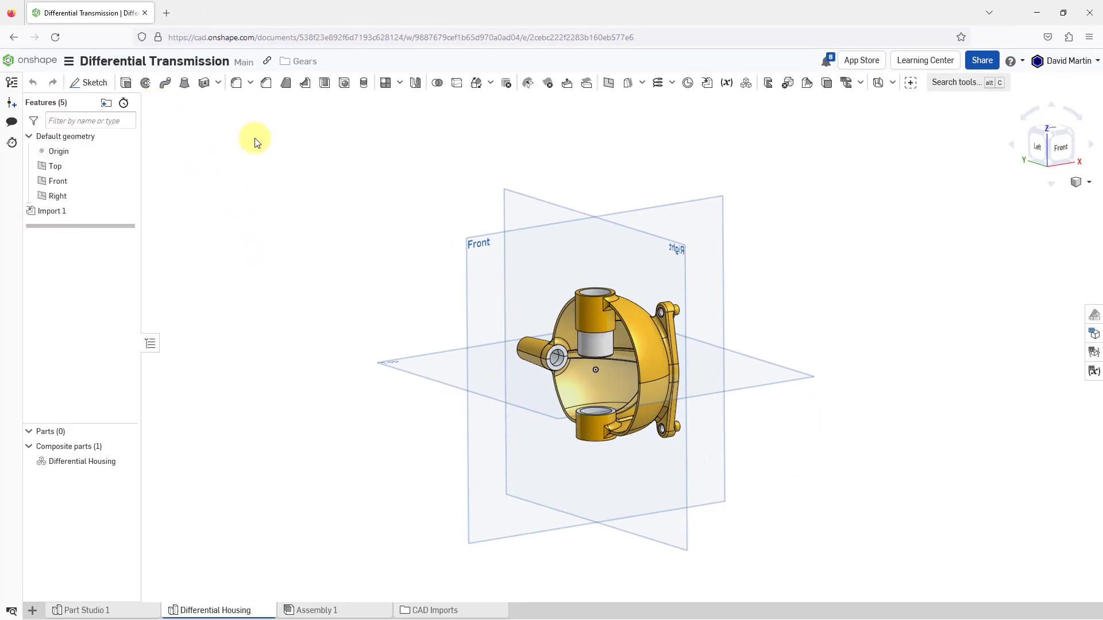
{"action": "left_click", "coordinate": [89, 82]}
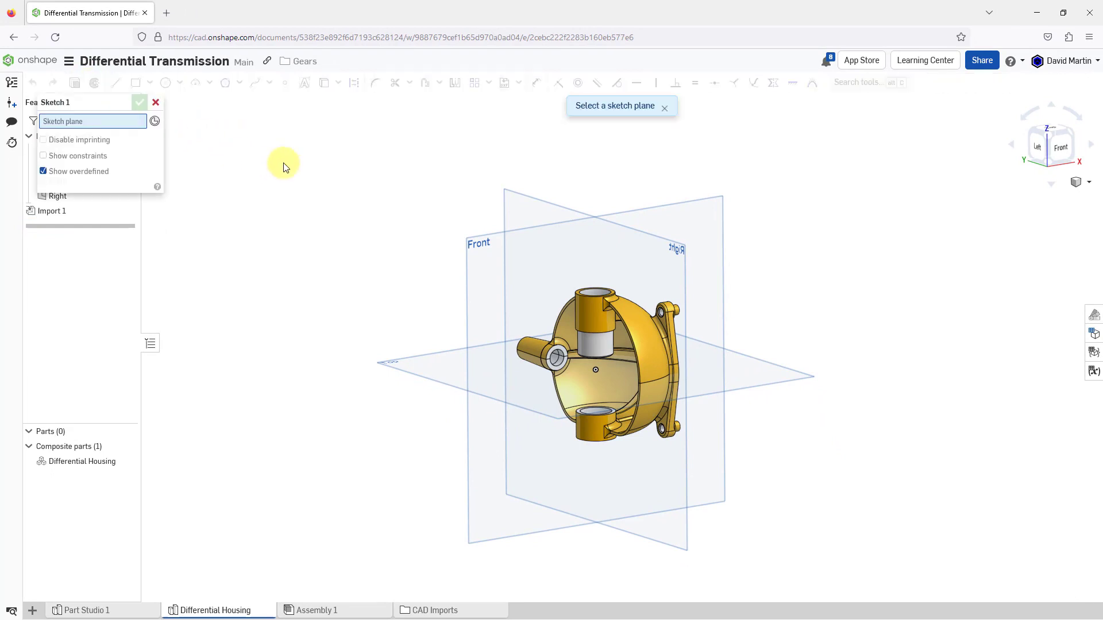
{"action": "left_click", "coordinate": [482, 243]}
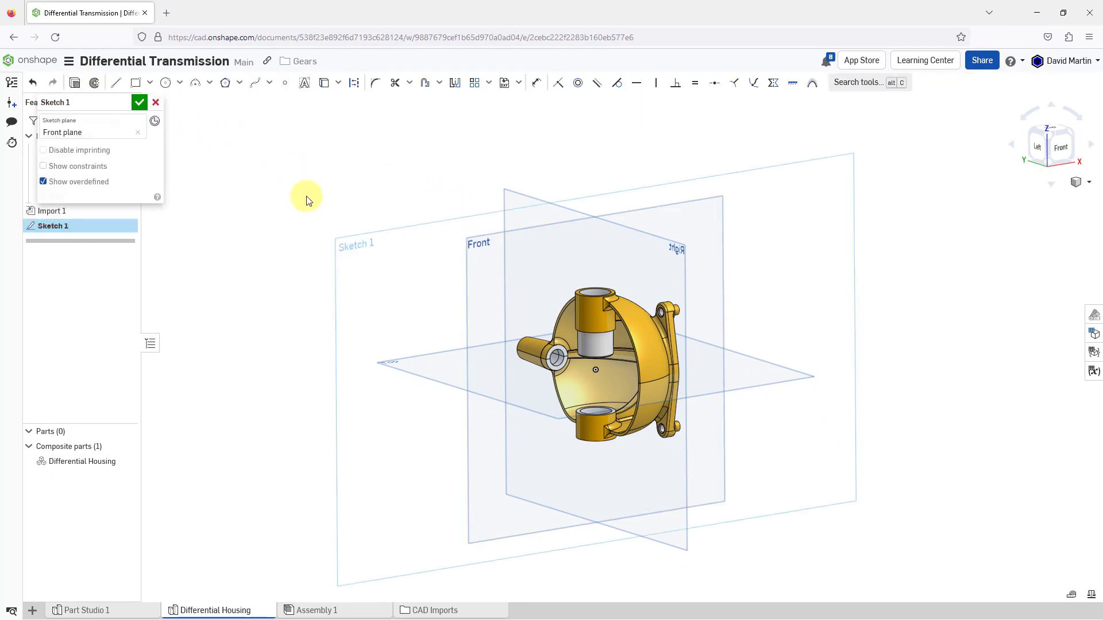
{"action": "left_click", "coordinate": [355, 84]}
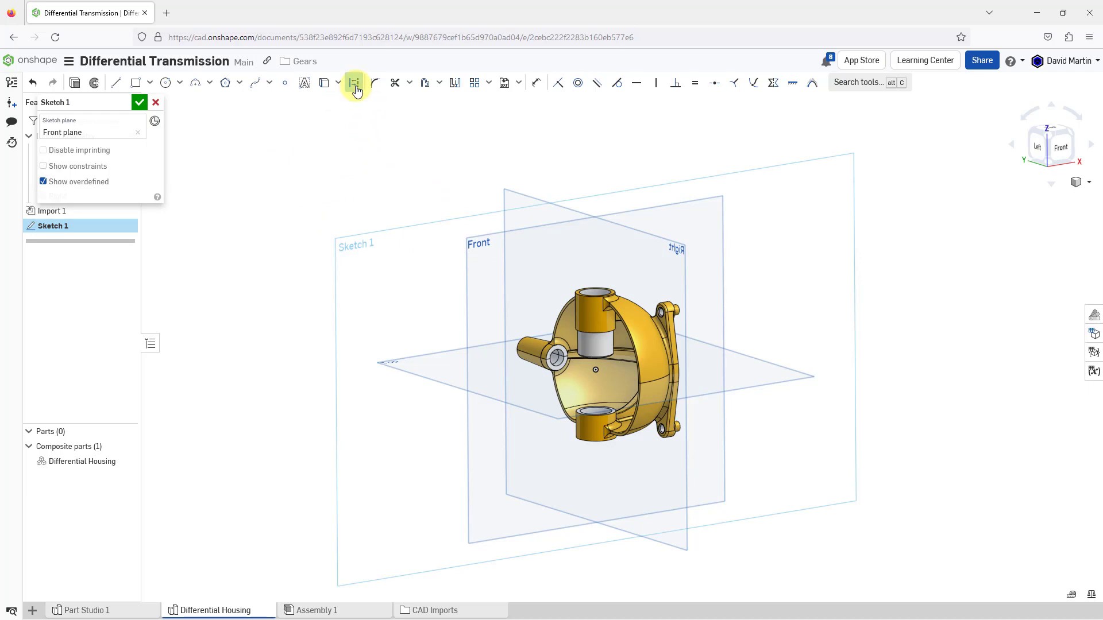
{"action": "left_click", "coordinate": [118, 86]}
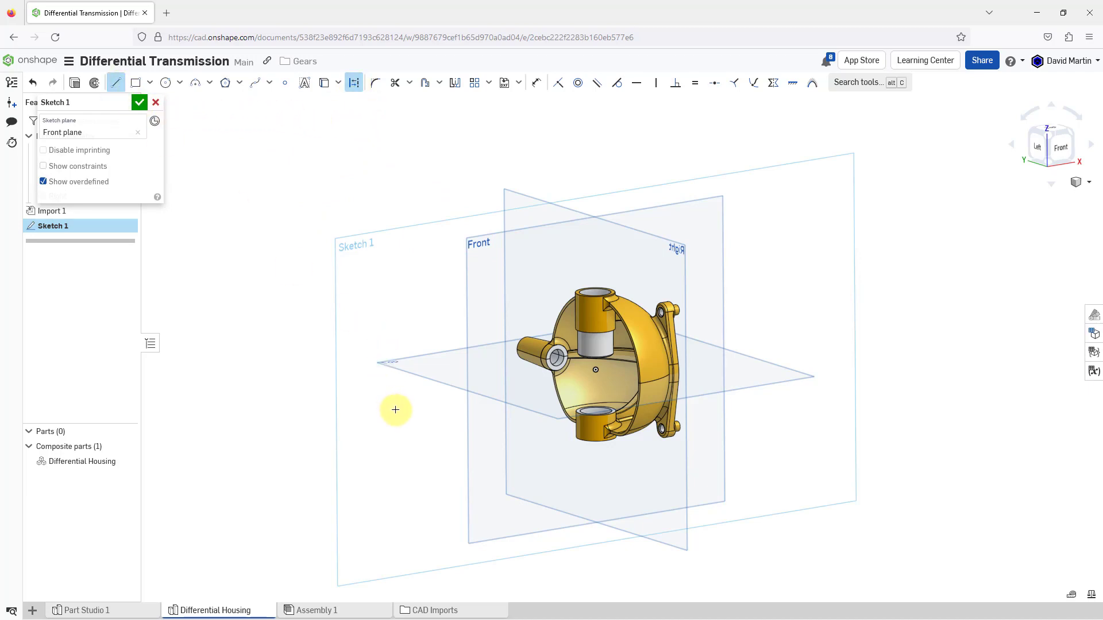
{"action": "mouse_move", "coordinate": [394, 399]}
{"action": "left_mouse_down"}
{"action": "mouse_move", "coordinate": [788, 356]}
{"action": "mouse_move", "coordinate": [879, 323]}
{"action": "left_mouse_up"}
{"action": "left_click", "coordinate": [907, 318]}
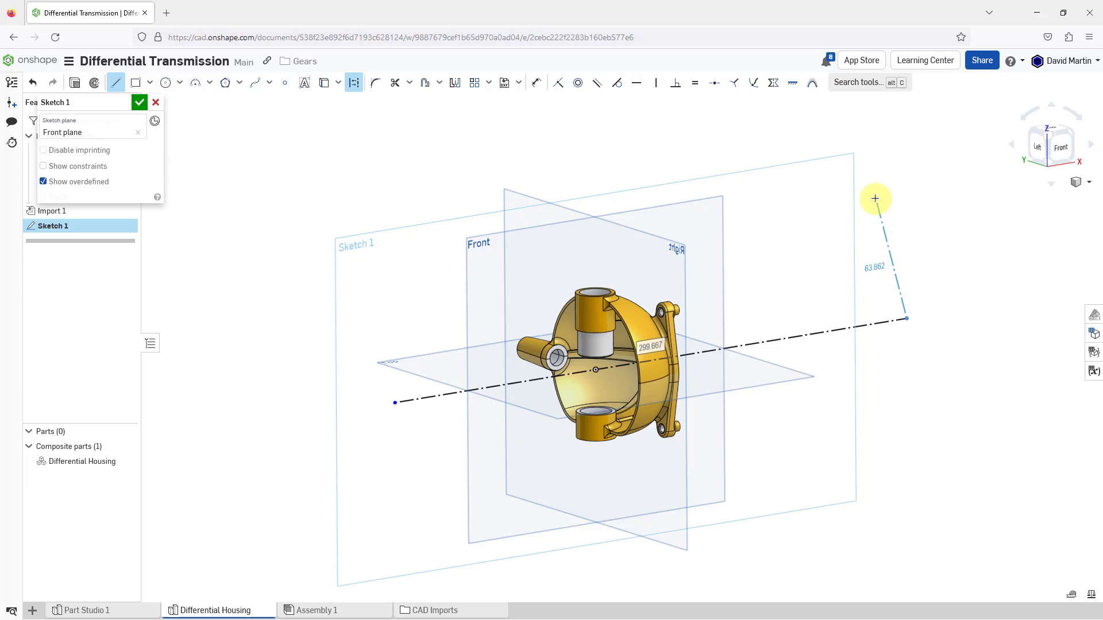
{"action": "key", "text": "Escape"}
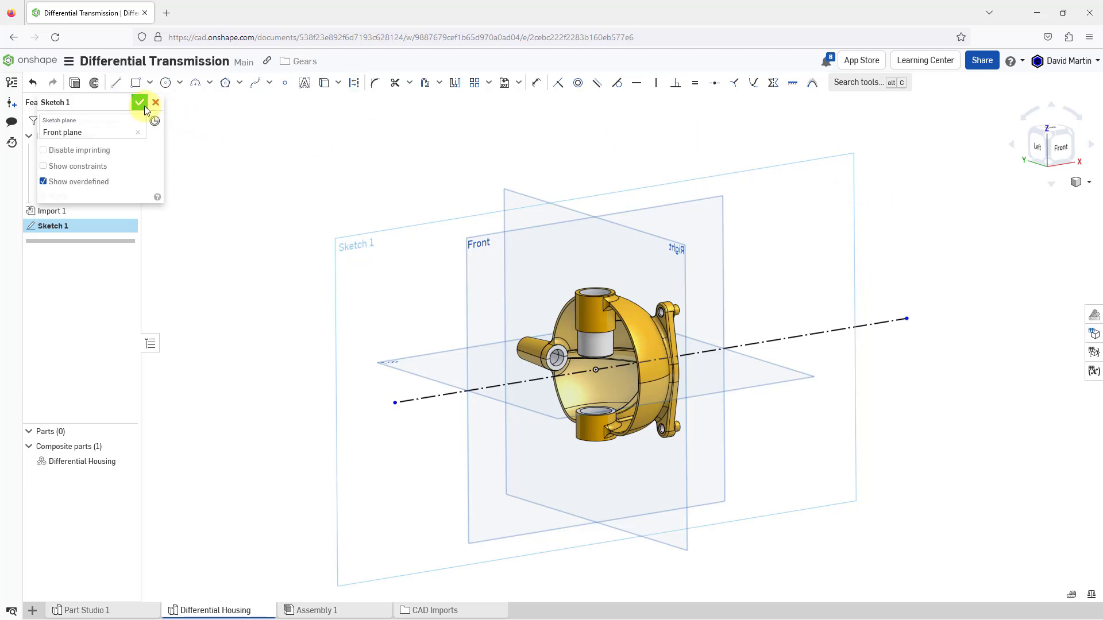
{"action": "left_click", "coordinate": [143, 104]}
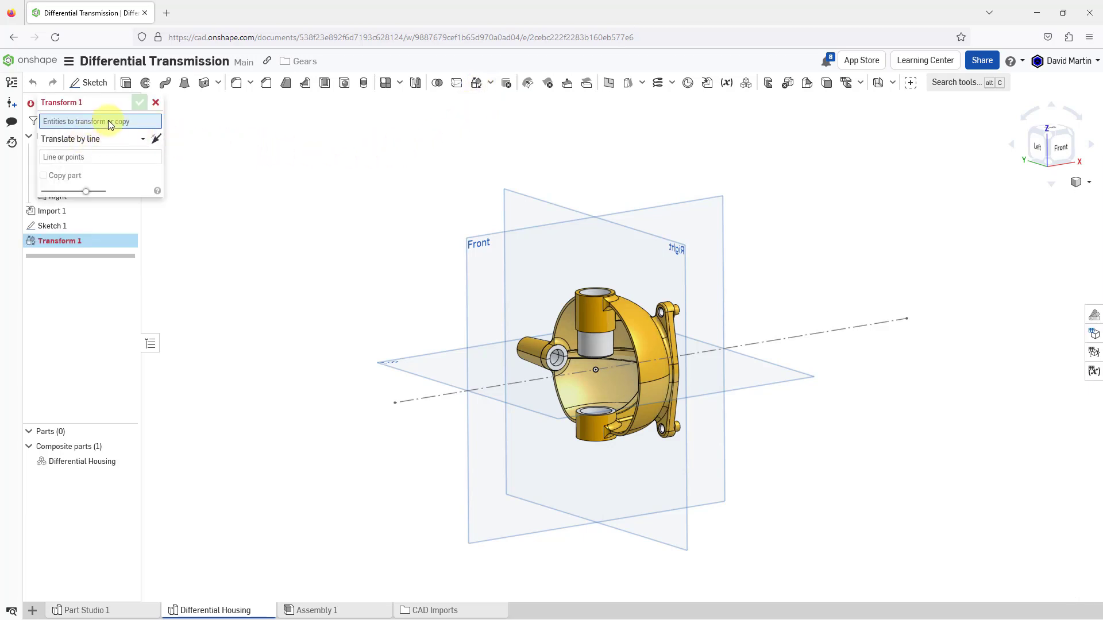
- Rotate the Differential Housing 180 degrees about the Sketch 1 construction line
{"action": "left_click", "coordinate": [102, 463]}
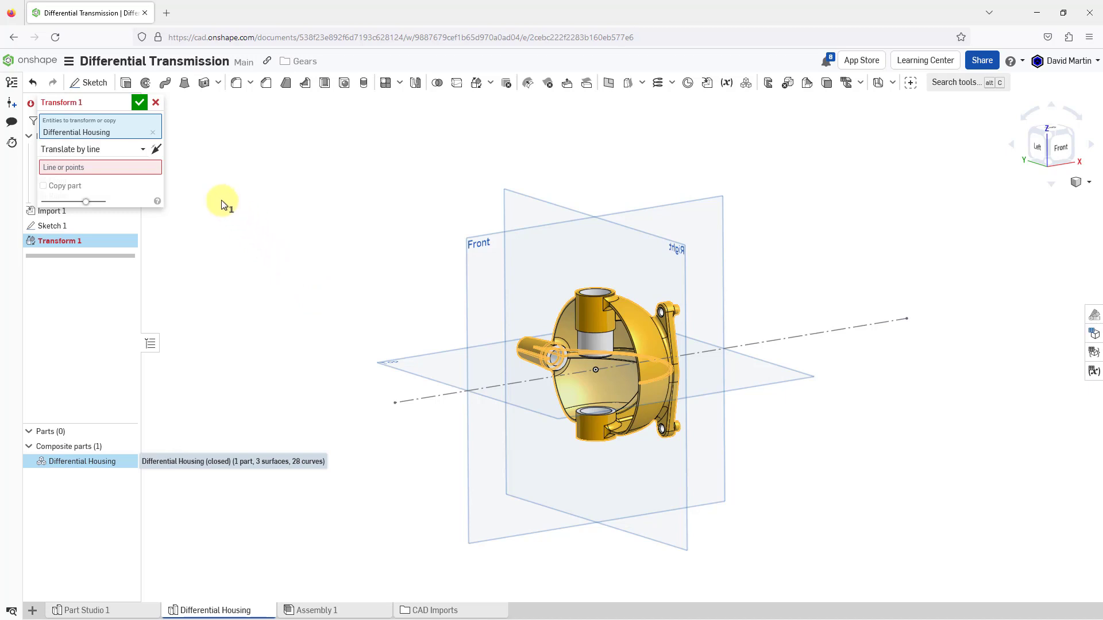
{"action": "left_click", "coordinate": [127, 150]}
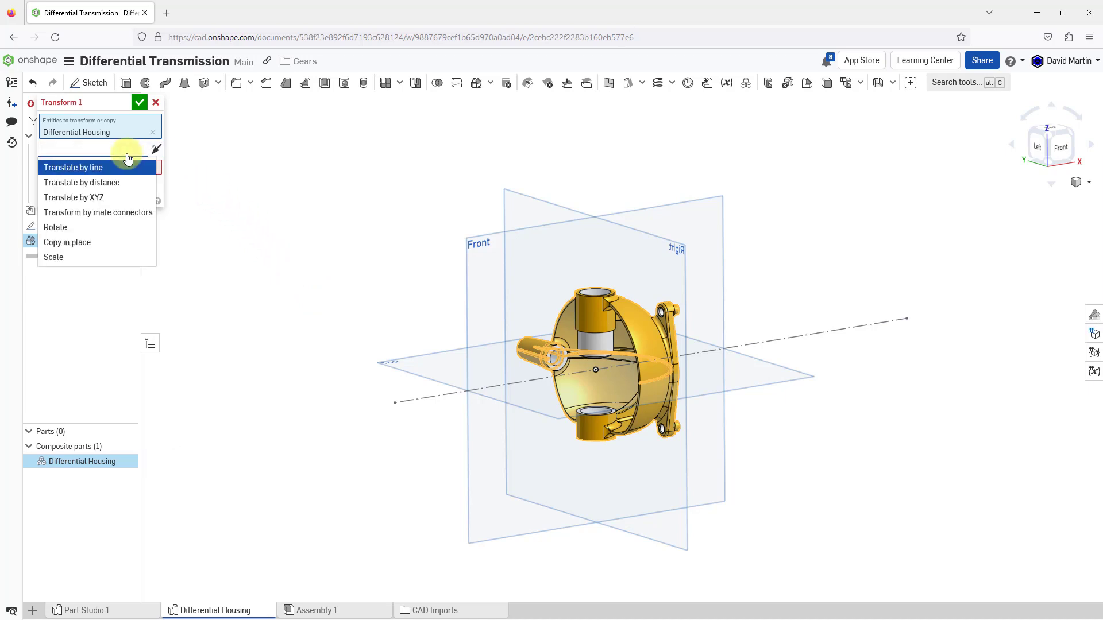
{"action": "left_click", "coordinate": [113, 227]}
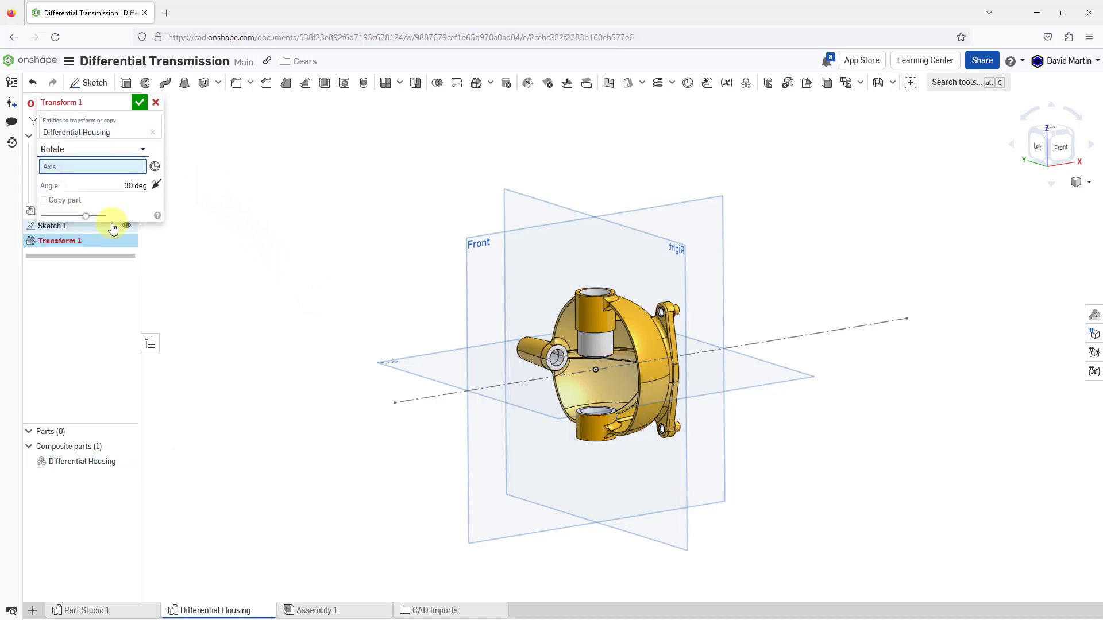
{"action": "left_click", "coordinate": [442, 400]}
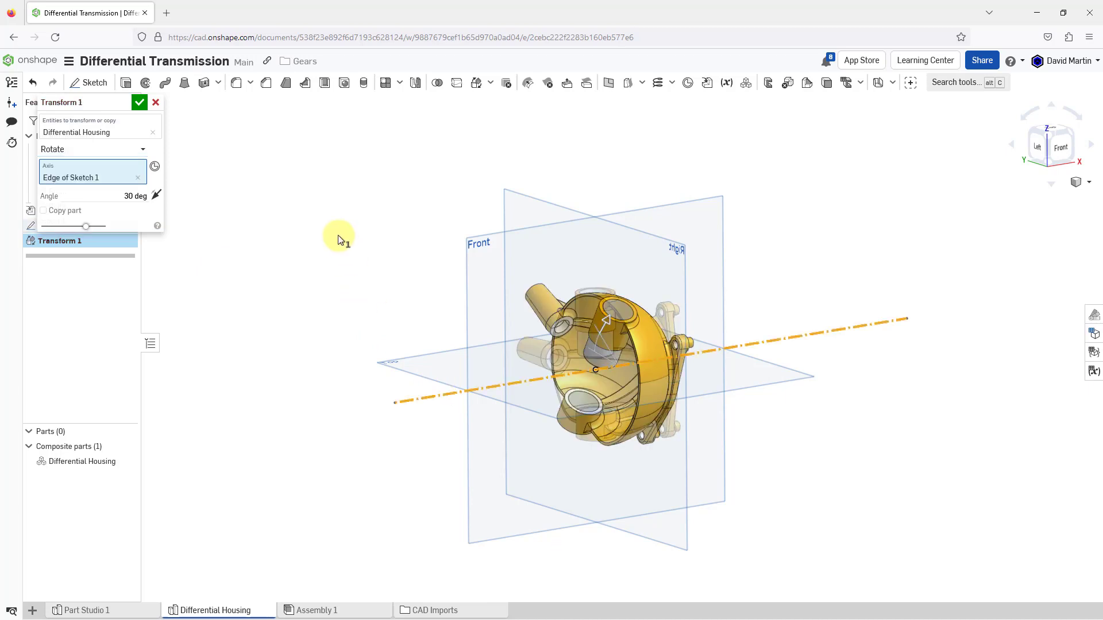
{"action": "left_click", "coordinate": [116, 195]}
{"action": "type", "text": "180"}
{"action": "key", "text": "Return"}
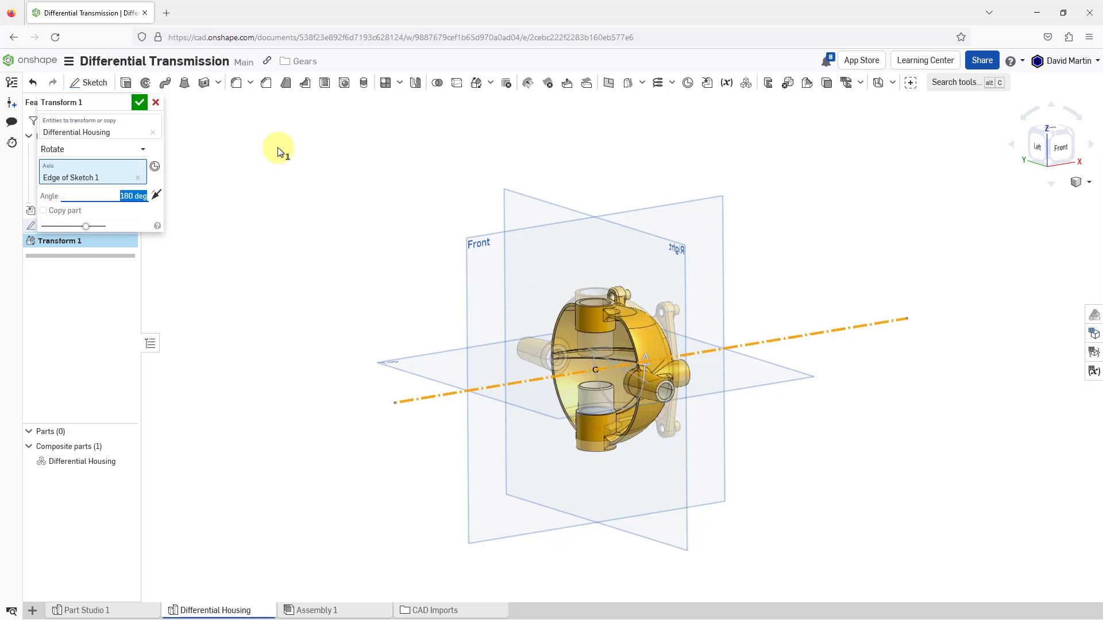
{"action": "left_click", "coordinate": [139, 102]}
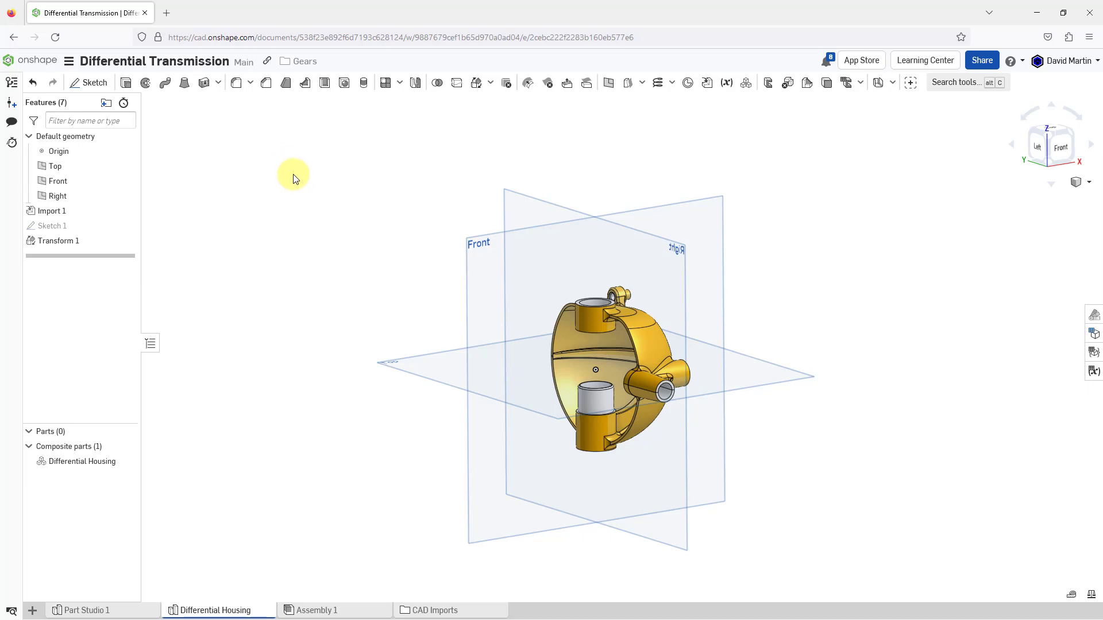
- Start Transform 2 as a Rotate with the Differential Housing selected
{"action": "left_click", "coordinate": [475, 84]}
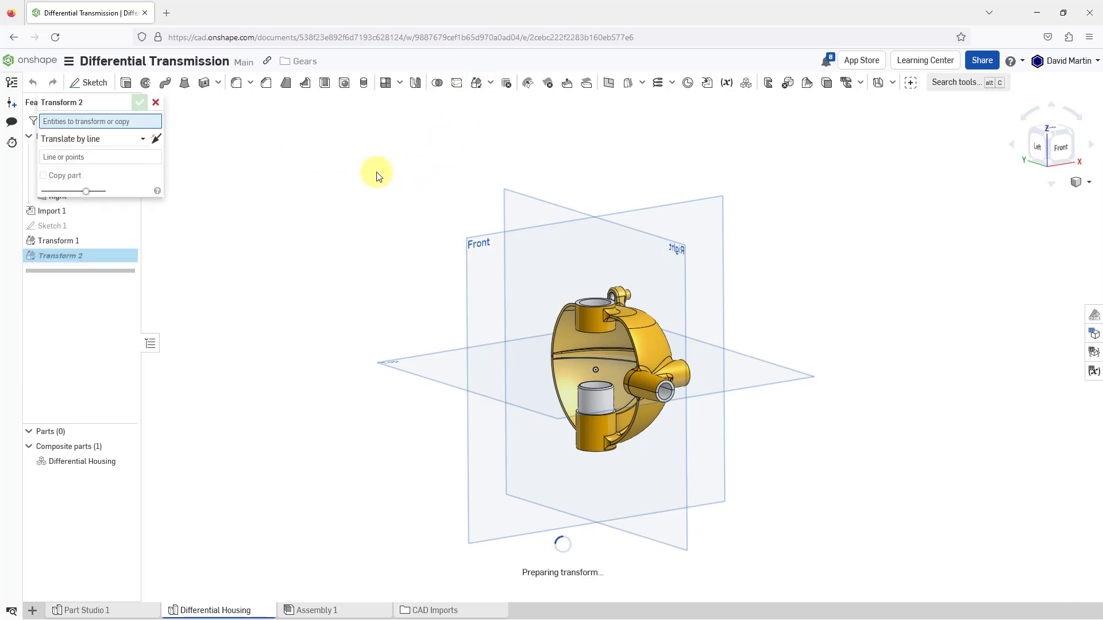
{"action": "left_click", "coordinate": [128, 139]}
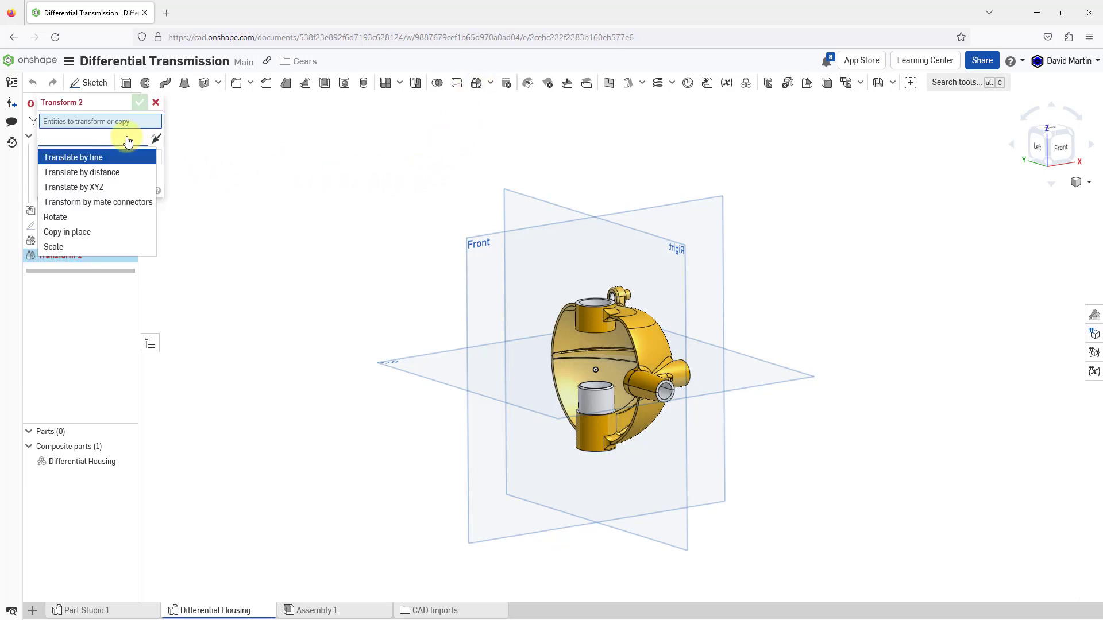
{"action": "left_click", "coordinate": [113, 217]}
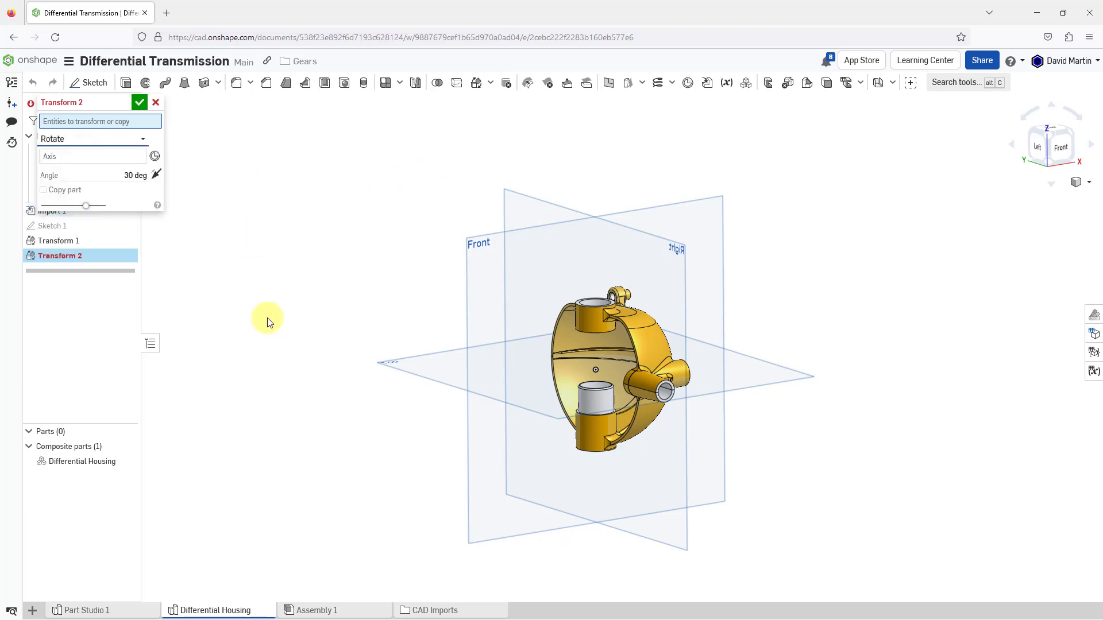
{"action": "left_click", "coordinate": [107, 461]}
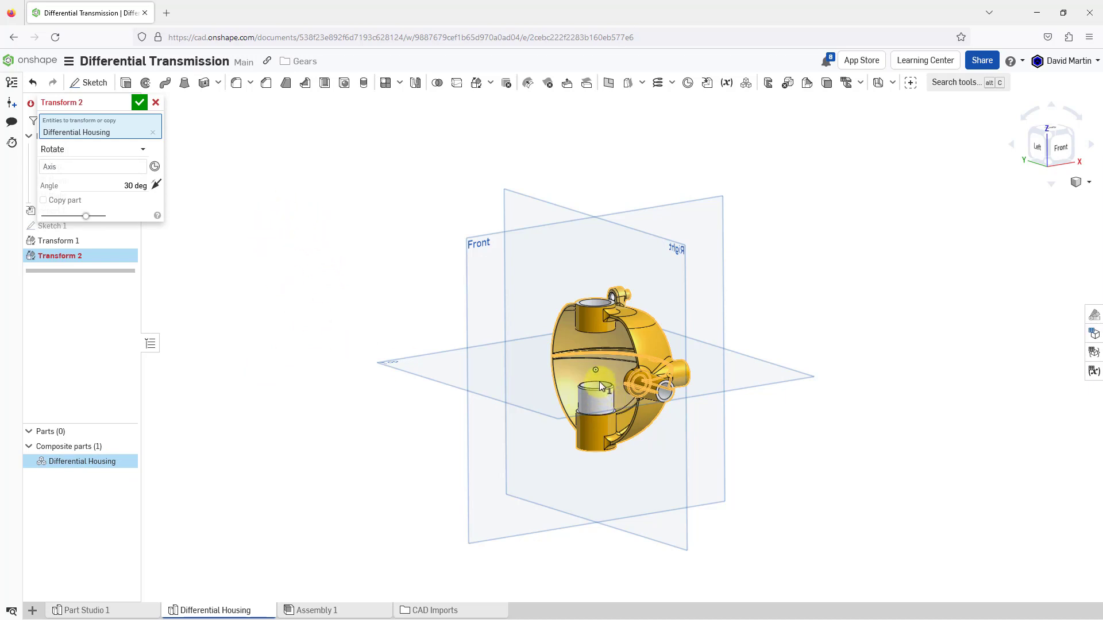
- Use the housing's cylindrical face as the rotation axis
{"action": "left_click", "coordinate": [115, 166]}
{"action": "scroll", "coordinate": [598, 384], "scroll_direction": "up", "scroll_amount": 2}
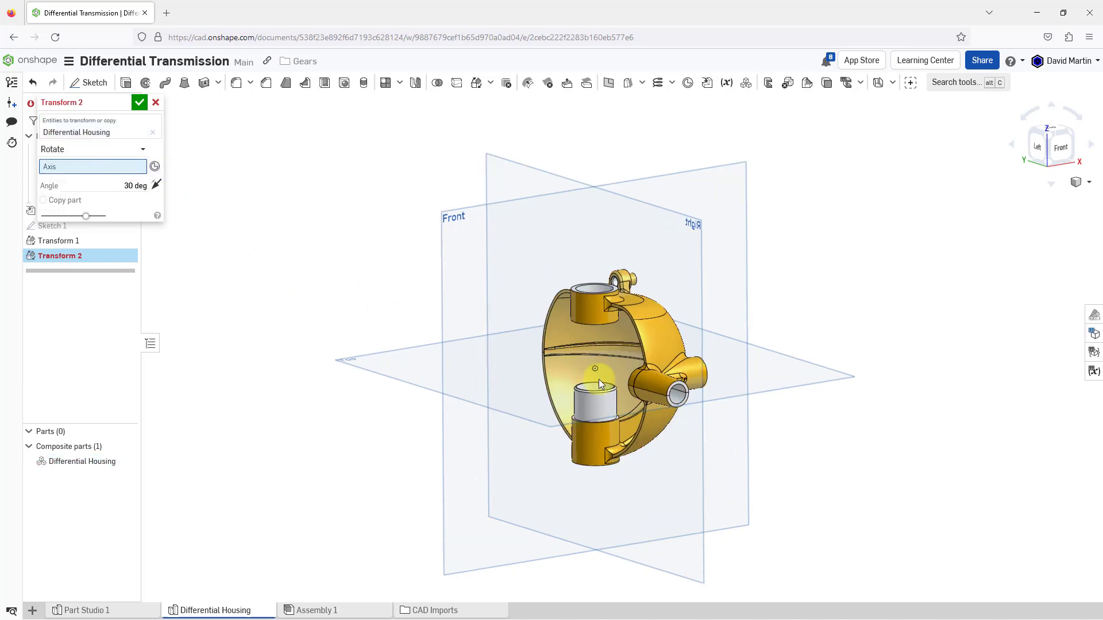
{"action": "left_click", "coordinate": [597, 409]}
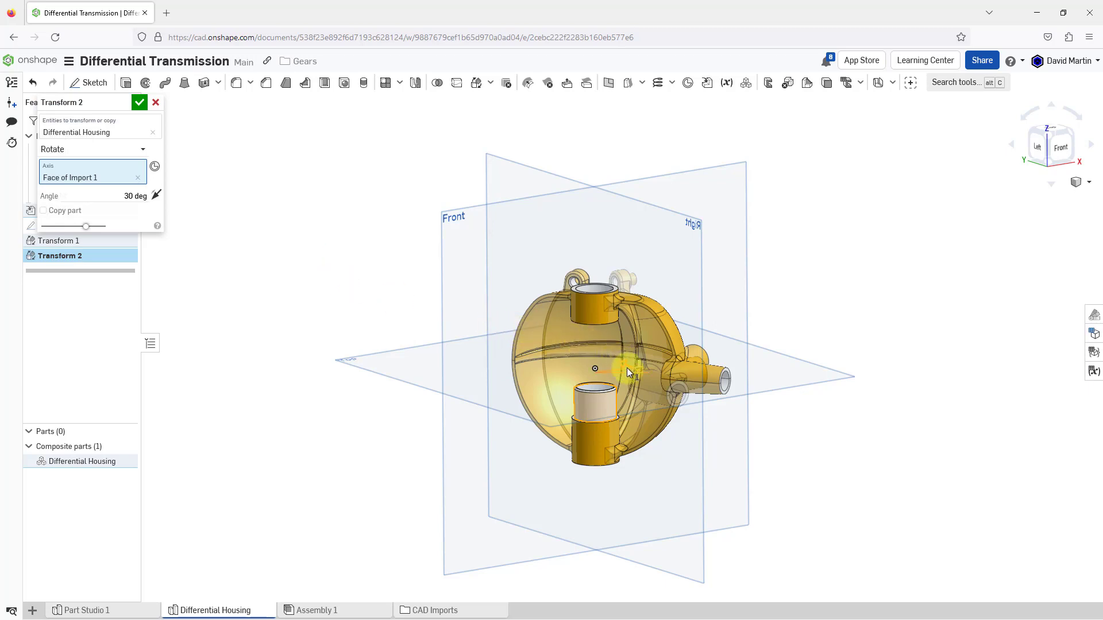
{"action": "left_click_drag", "start_coordinate": [609, 364], "coordinate": [460, 328]}
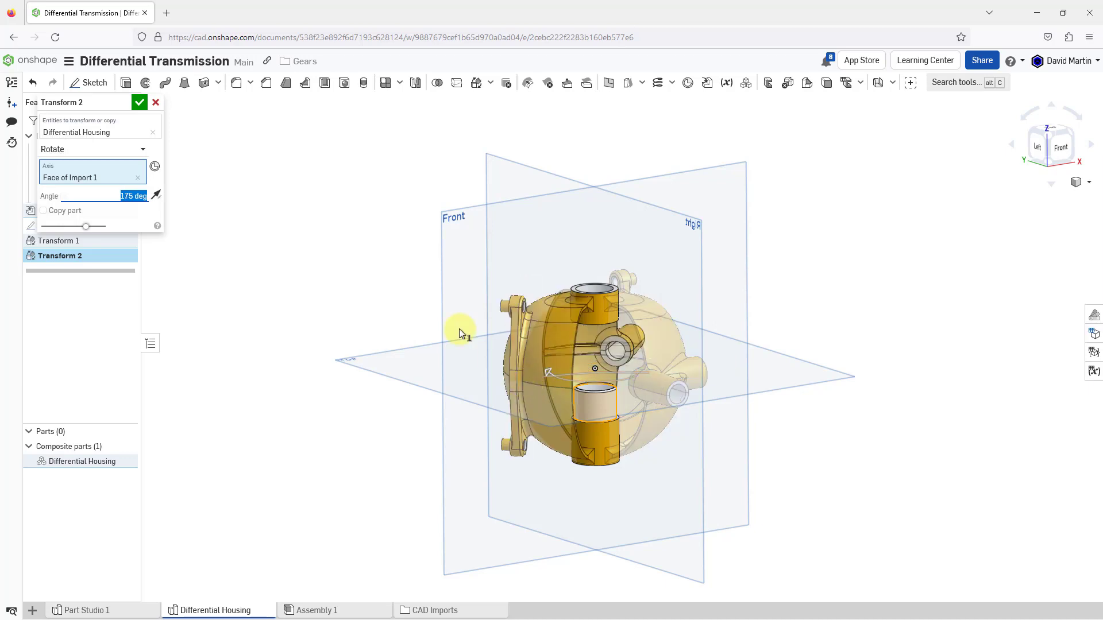
- Try 160 and 90 degrees, then apply a 270 degree rotation and check the orientation
{"action": "type", "text": "160"}
{"action": "key", "text": "Return"}
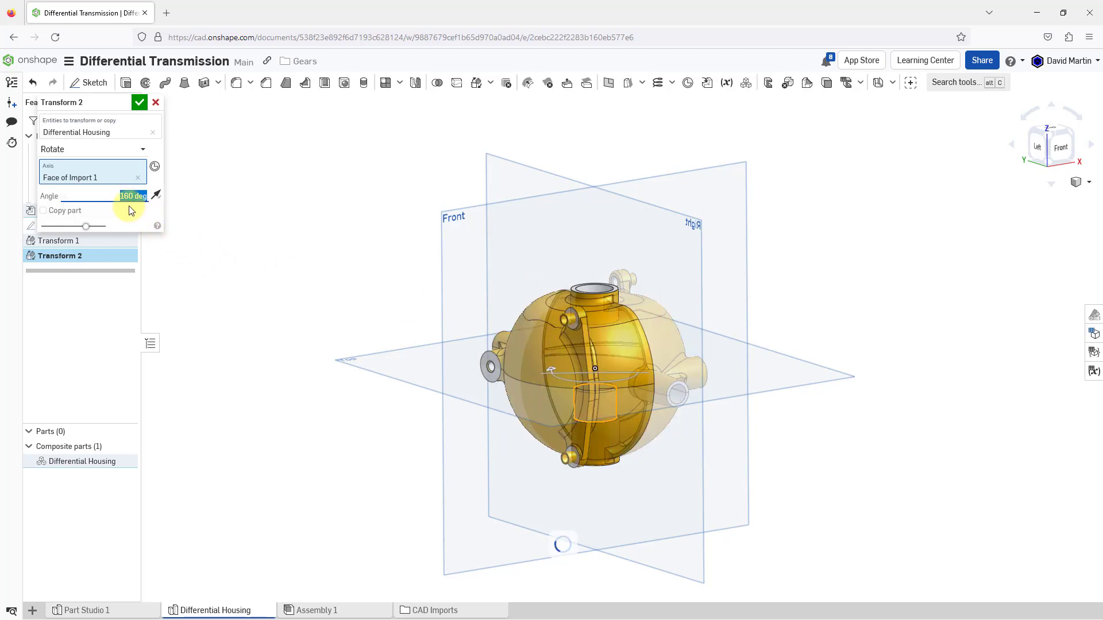
{"action": "type", "text": "90"}
{"action": "key", "text": "Return"}
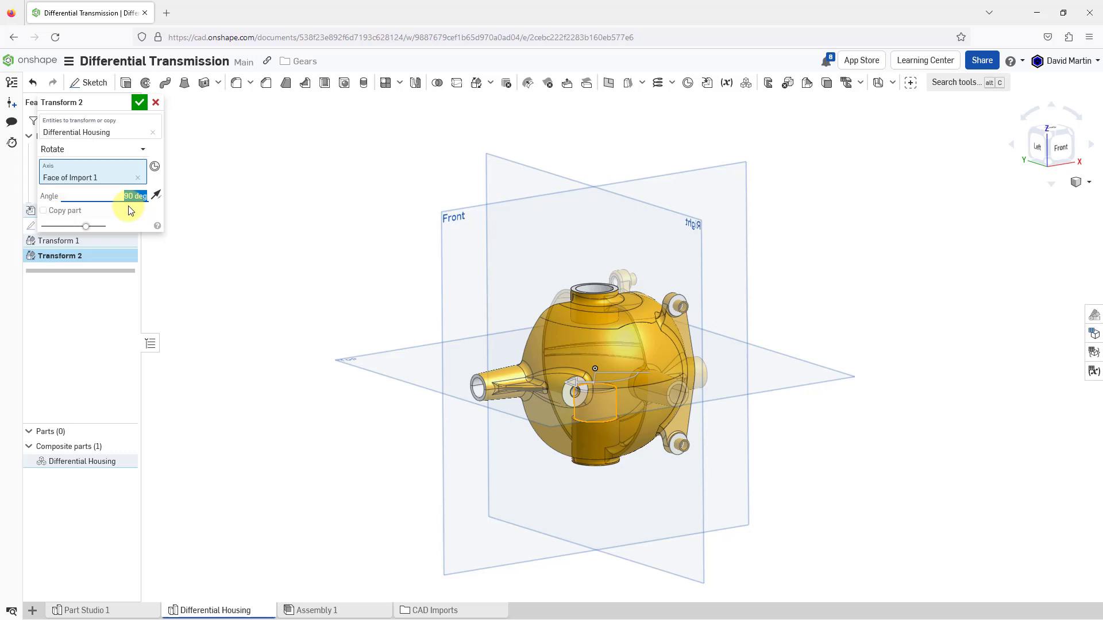
{"action": "type", "text": "270"}
{"action": "key", "text": "Return"}
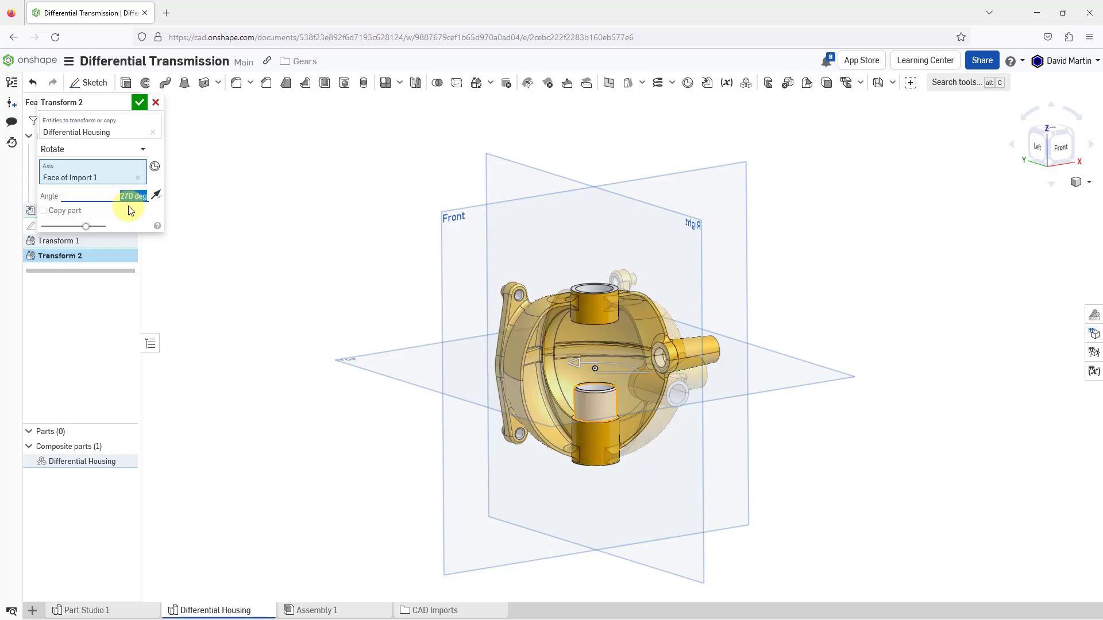
{"action": "left_click", "coordinate": [141, 103]}
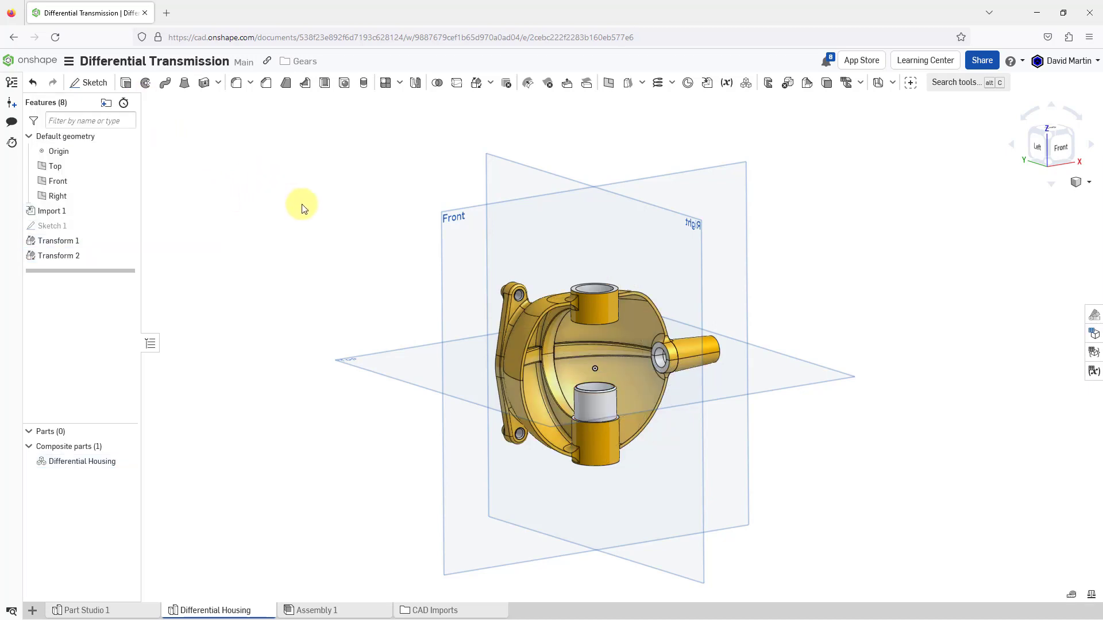
{"action": "mouse_move", "coordinate": [412, 184]}
{"action": "right_mouse_down"}
{"action": "mouse_move", "coordinate": [399, 179]}
{"action": "mouse_move", "coordinate": [399, 201]}
{"action": "right_mouse_up"}
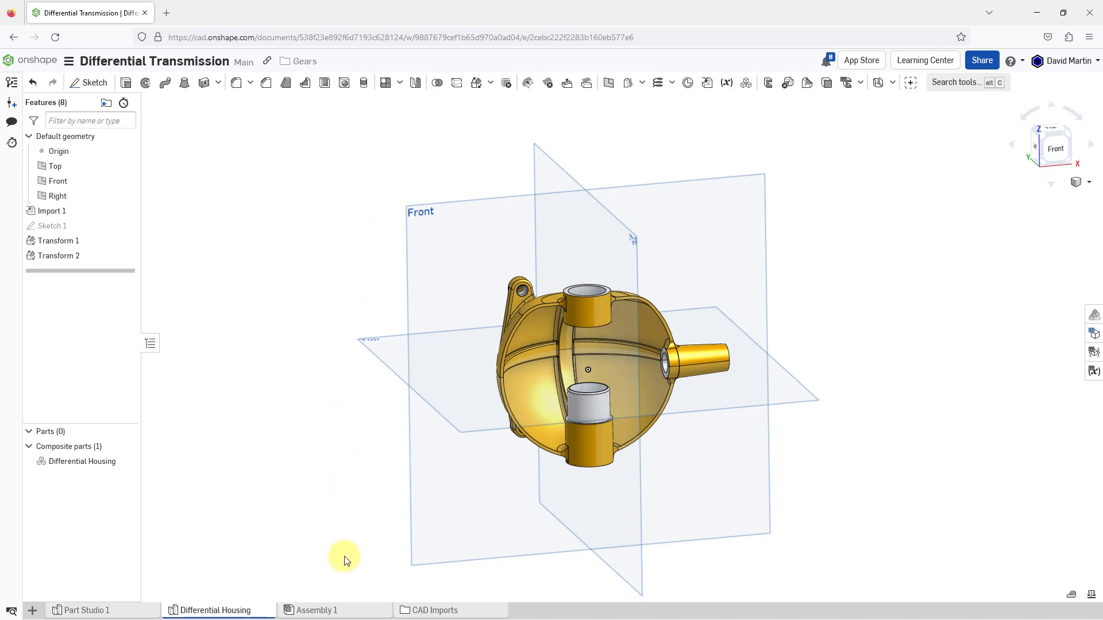
- Place the Differential Housing part studio into Assembly 1
{"action": "left_click", "coordinate": [347, 608]}
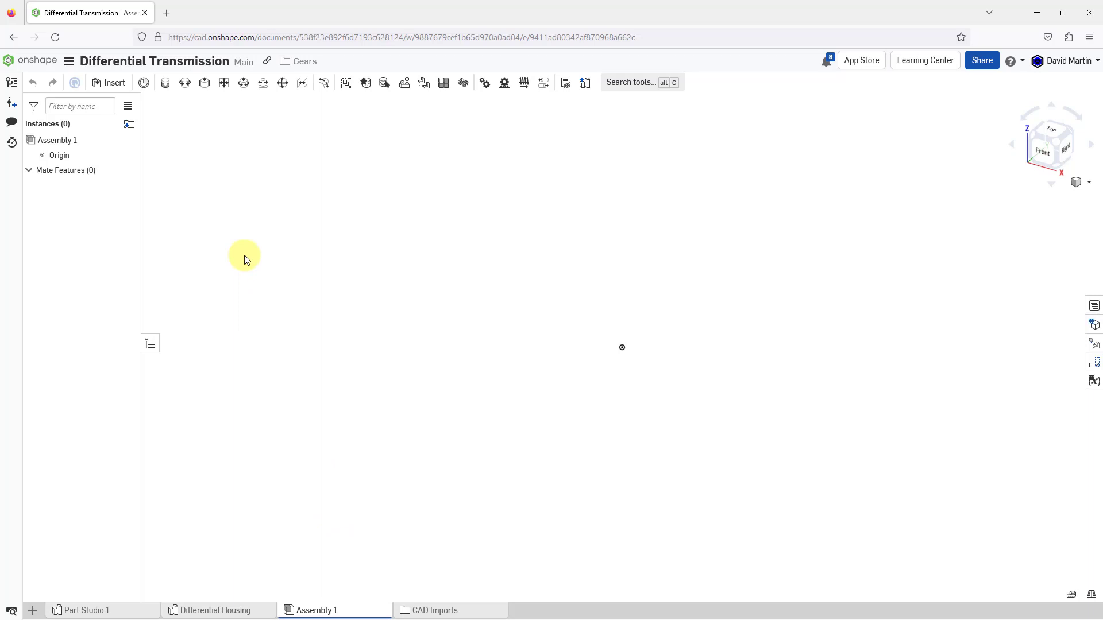
{"action": "left_click", "coordinate": [111, 83]}
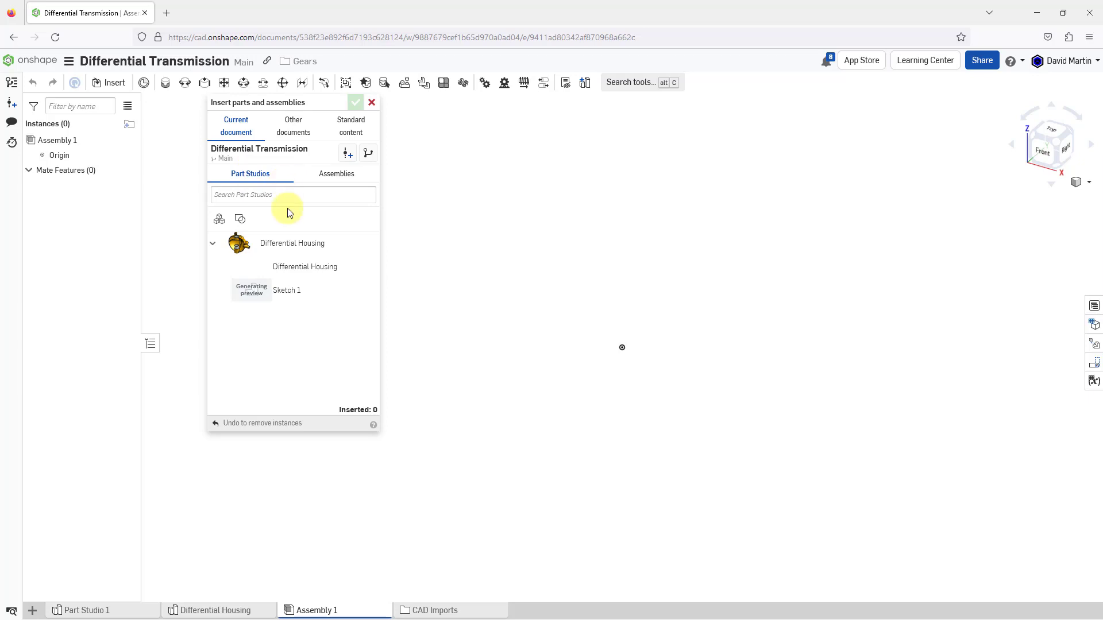
{"action": "left_click", "coordinate": [293, 243]}
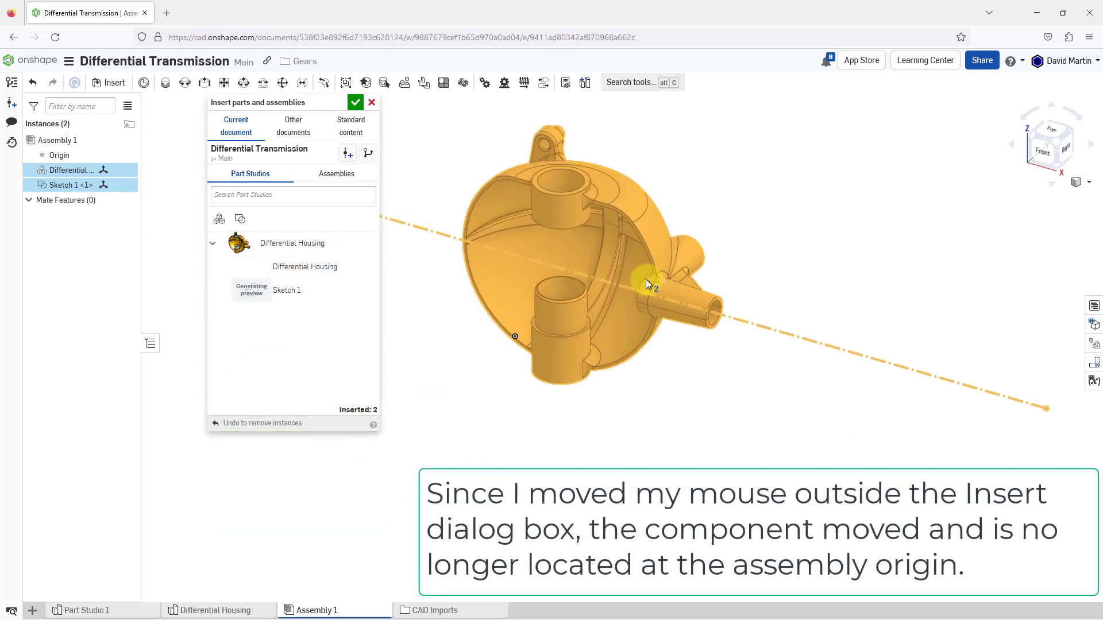
{"action": "left_click", "coordinate": [642, 279]}
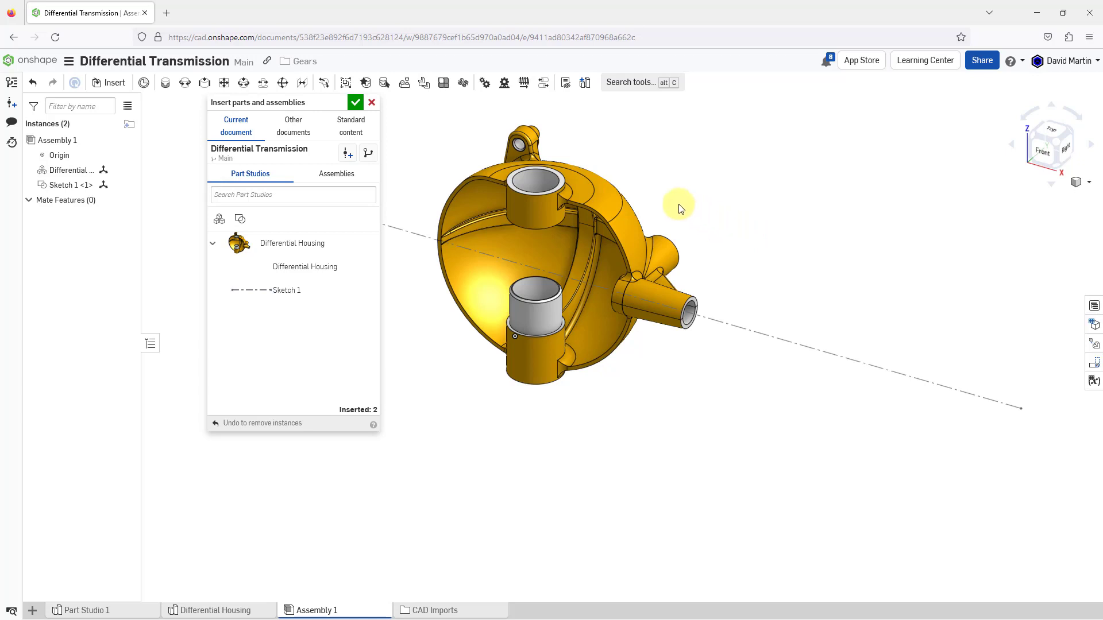
{"action": "left_click", "coordinate": [355, 104]}
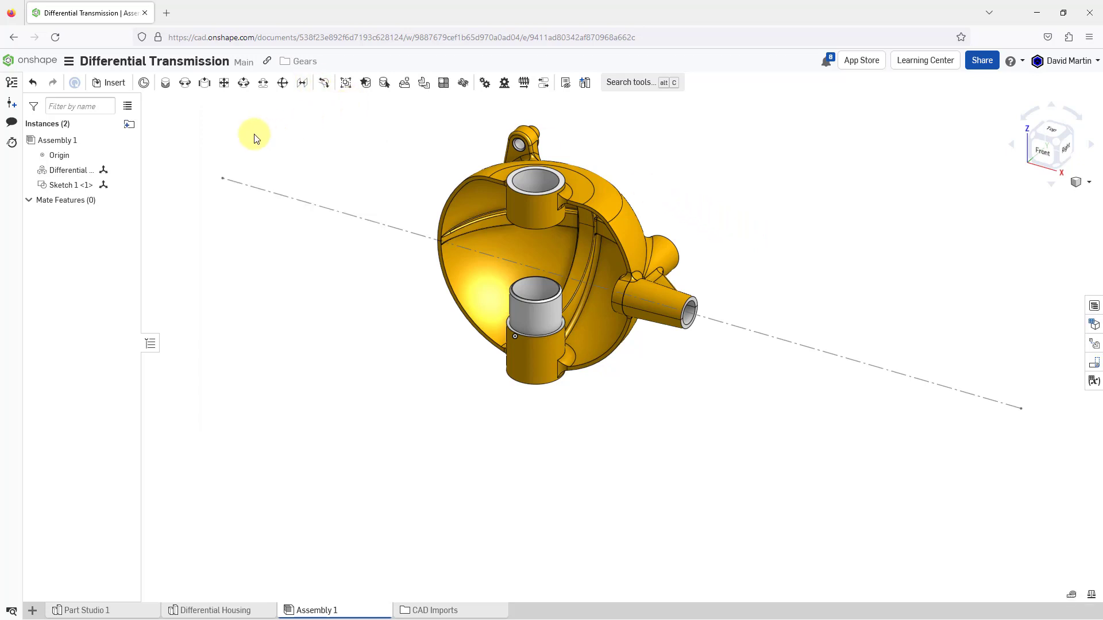
- Fasten a Differential Housing mate connector to the Origin mate connector as Fastened 1
{"action": "left_click", "coordinate": [164, 87]}
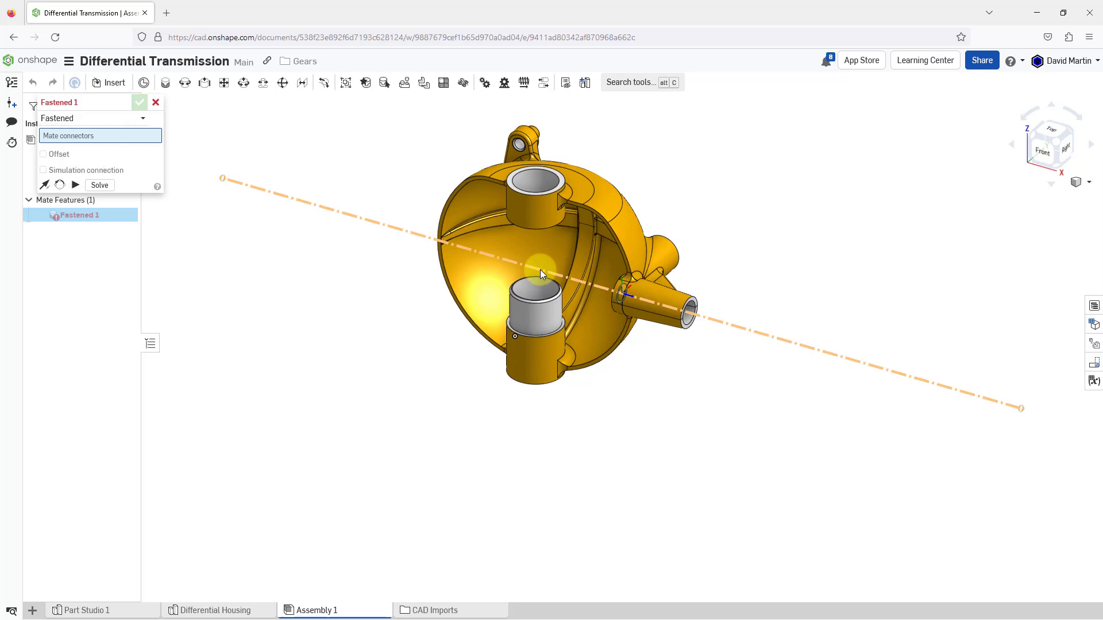
{"action": "left_click", "coordinate": [498, 263]}
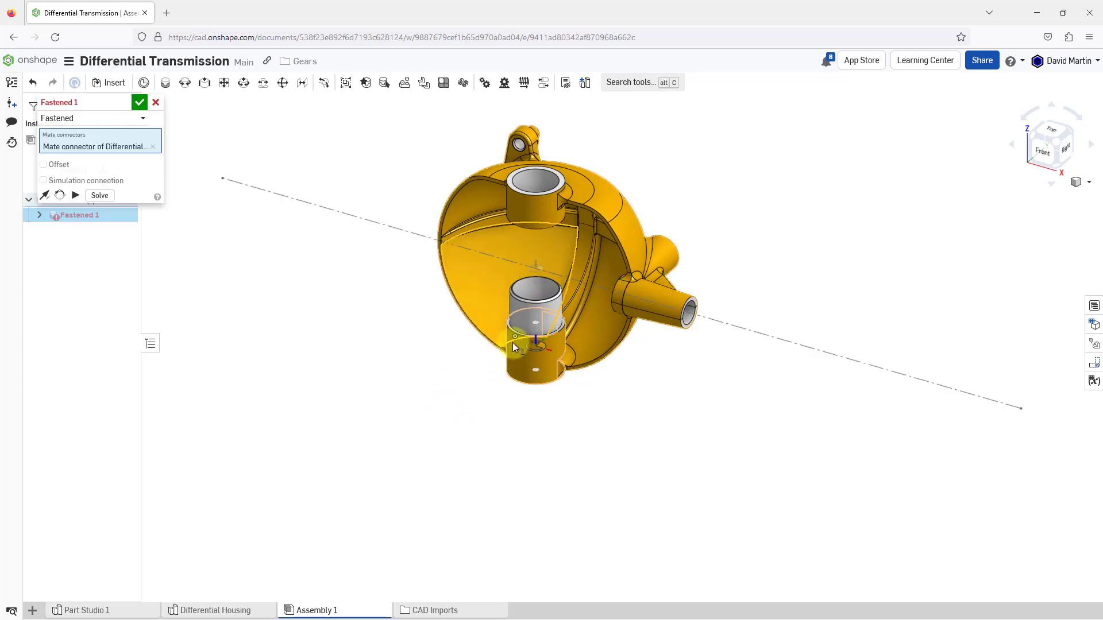
{"action": "left_click", "coordinate": [408, 390]}
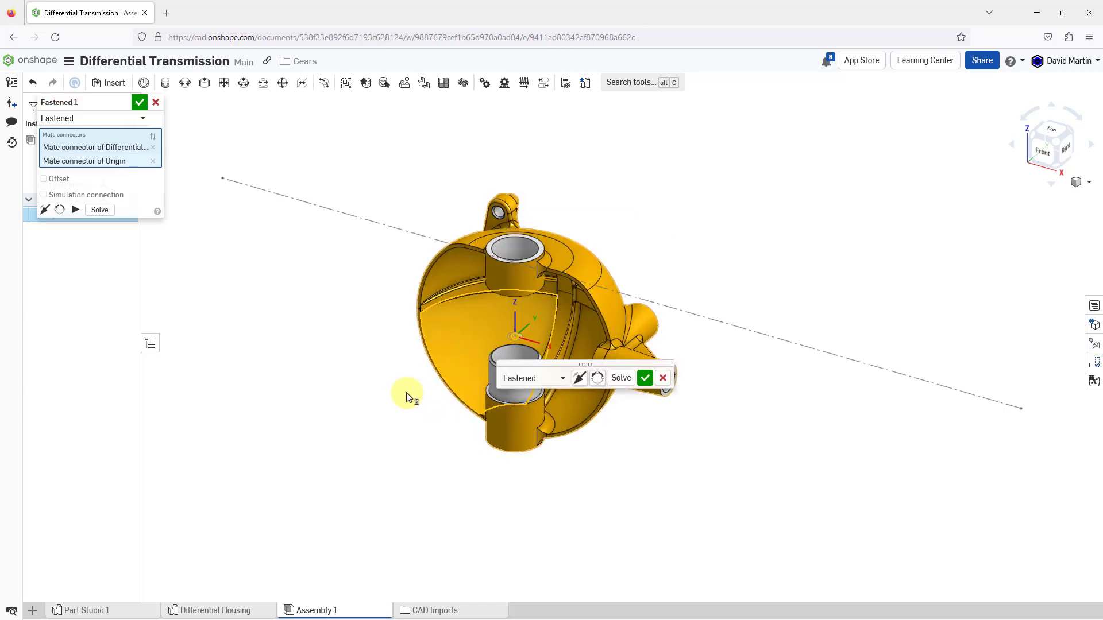
{"action": "left_click", "coordinate": [140, 104]}
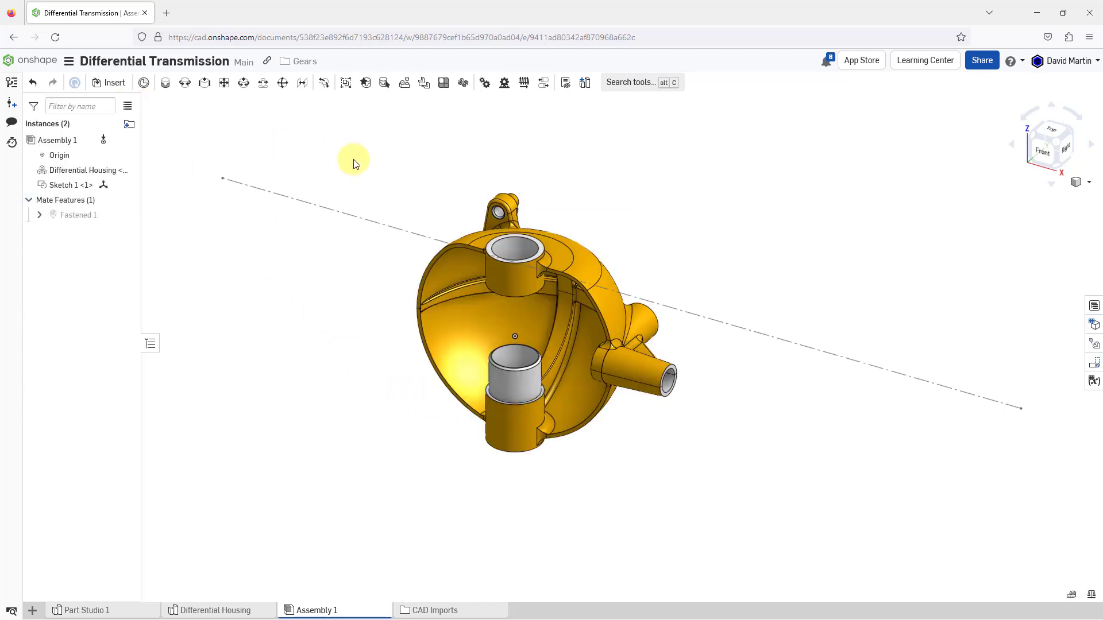
{"action": "mouse_move", "coordinate": [424, 189]}
{"action": "right_mouse_down"}
{"action": "mouse_move", "coordinate": [431, 153]}
{"action": "mouse_move", "coordinate": [448, 160]}
{"action": "mouse_move", "coordinate": [427, 176]}
{"action": "right_mouse_up"}
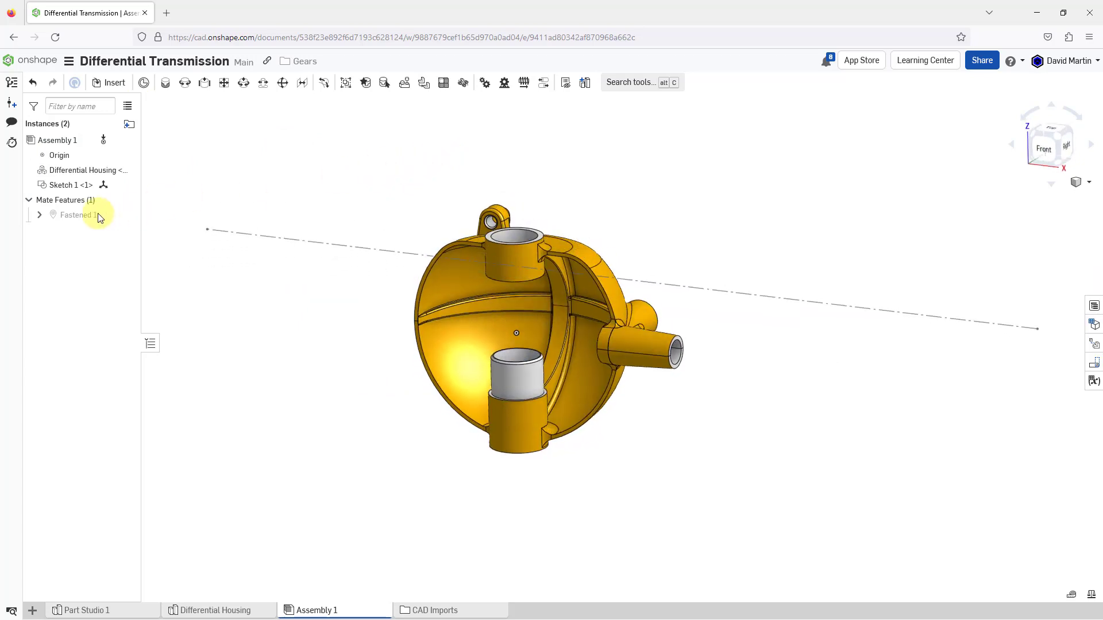
- Delete the Sketch 1 <1> instance from the Instances list
{"action": "left_click", "coordinate": [72, 186]}
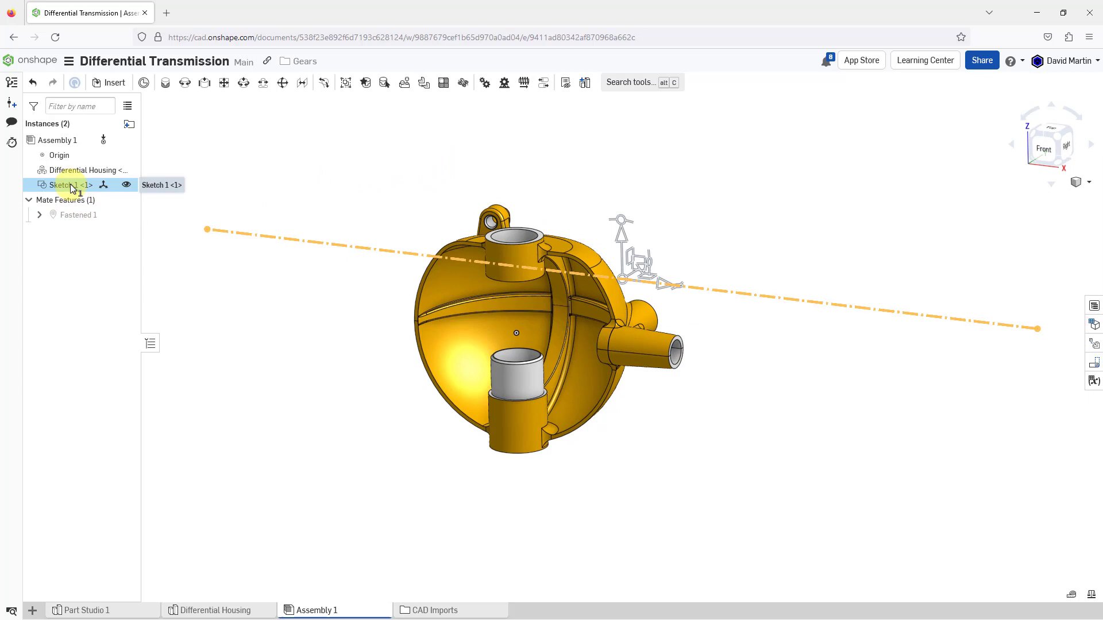
{"action": "right_click", "coordinate": [72, 188]}
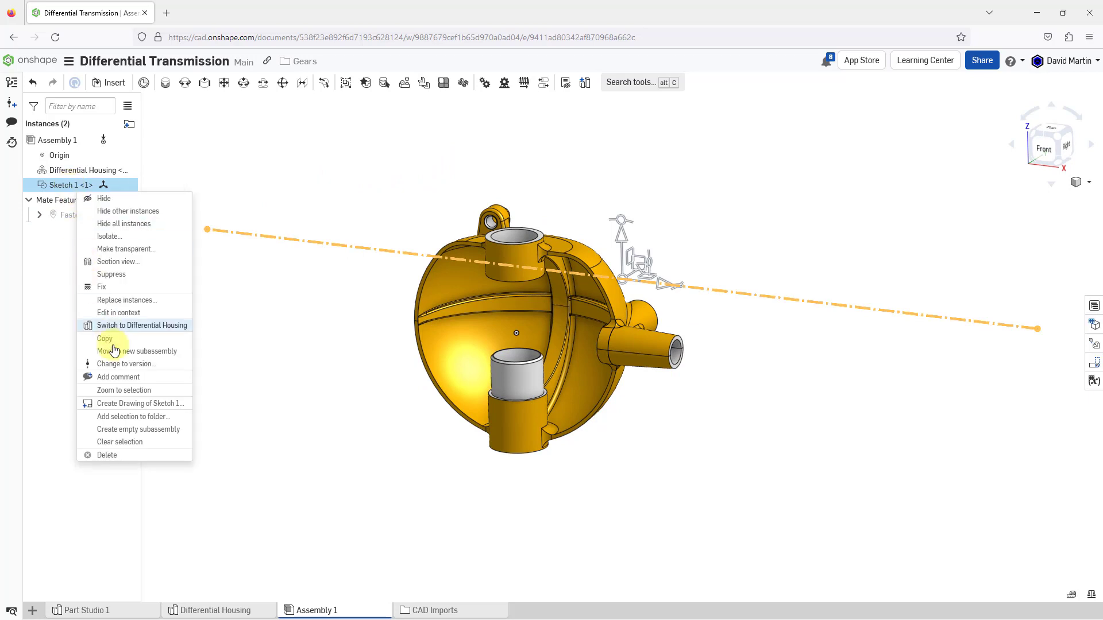
{"action": "left_click", "coordinate": [129, 454]}
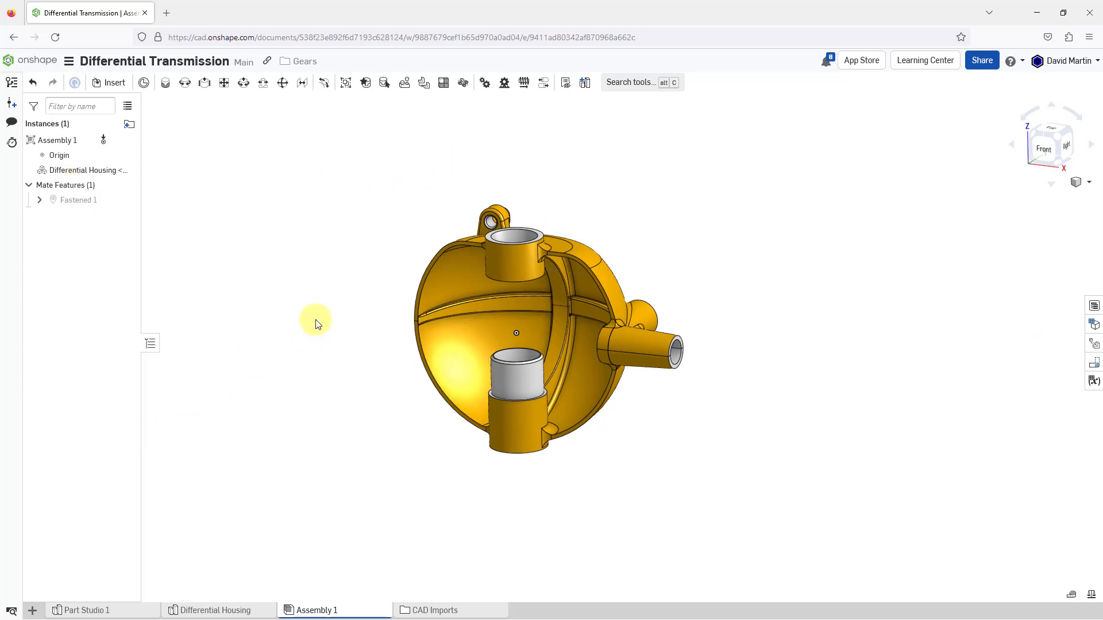